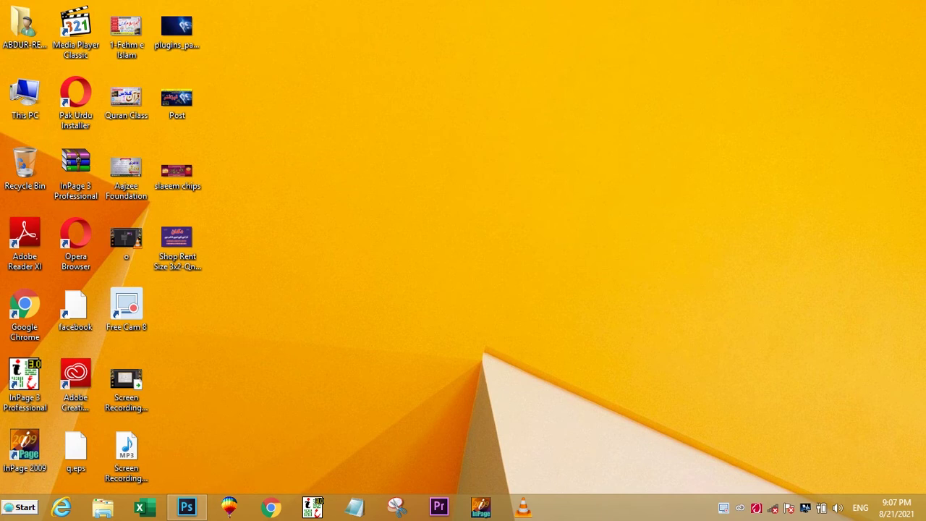
- Switch to Photoshop with the blank untitled document and activate the Move tool
{"action": "left_click", "coordinate": [187, 507]}
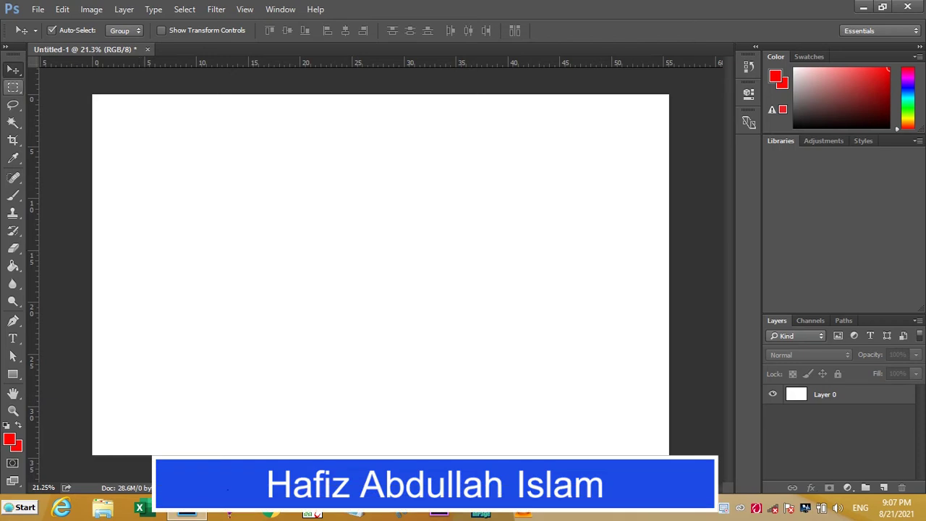
{"action": "key", "text": "m"}
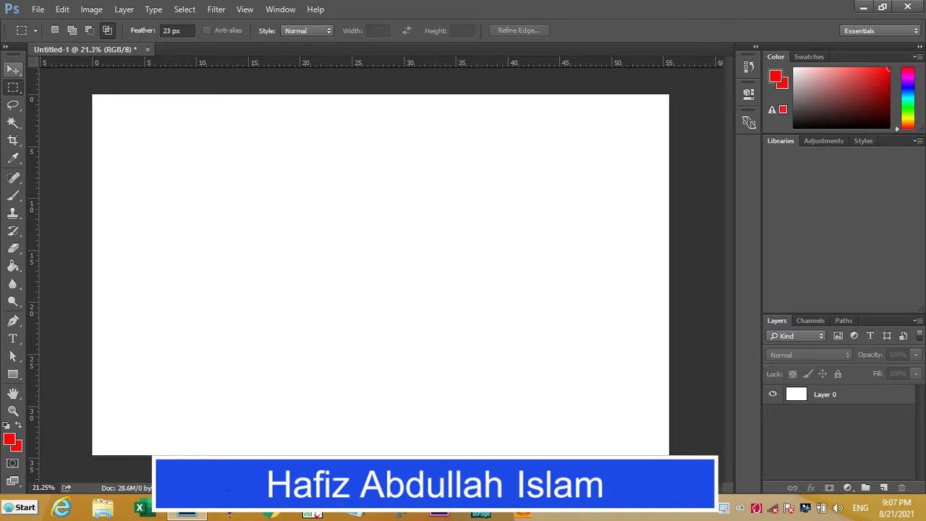
{"action": "left_click", "coordinate": [13, 70]}
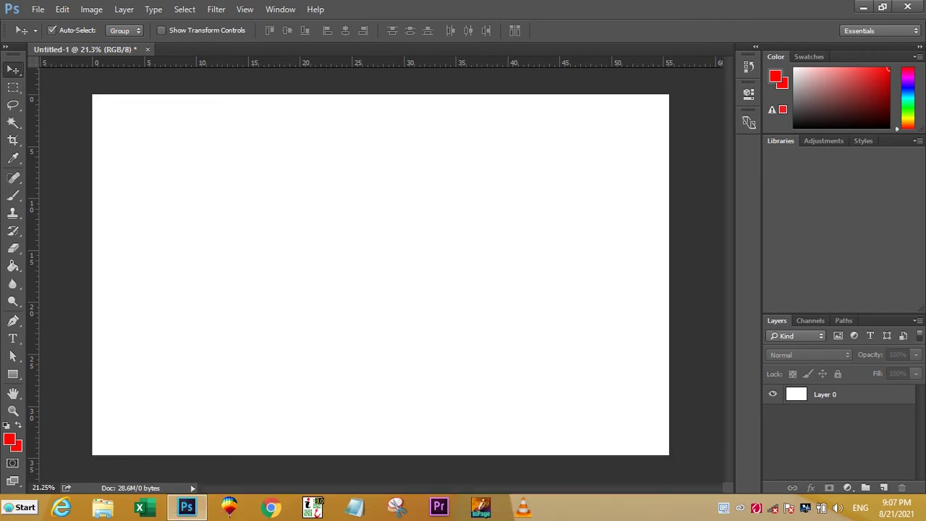
- Undock the Tools panel and the Layers panel so that both float over the canvas
{"action": "left_click_drag", "start_coordinate": [14, 51], "coordinate": [253, 75]}
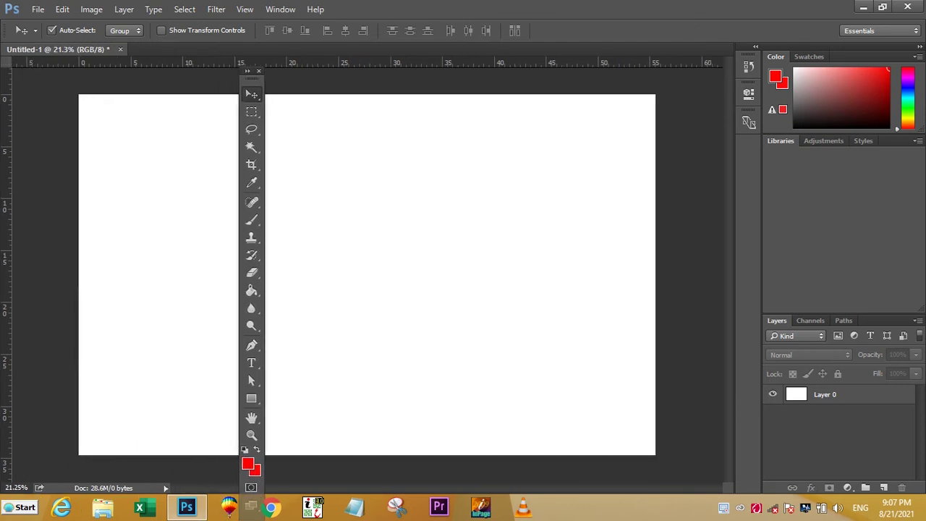
{"action": "left_click_drag", "start_coordinate": [777, 321], "coordinate": [510, 223]}
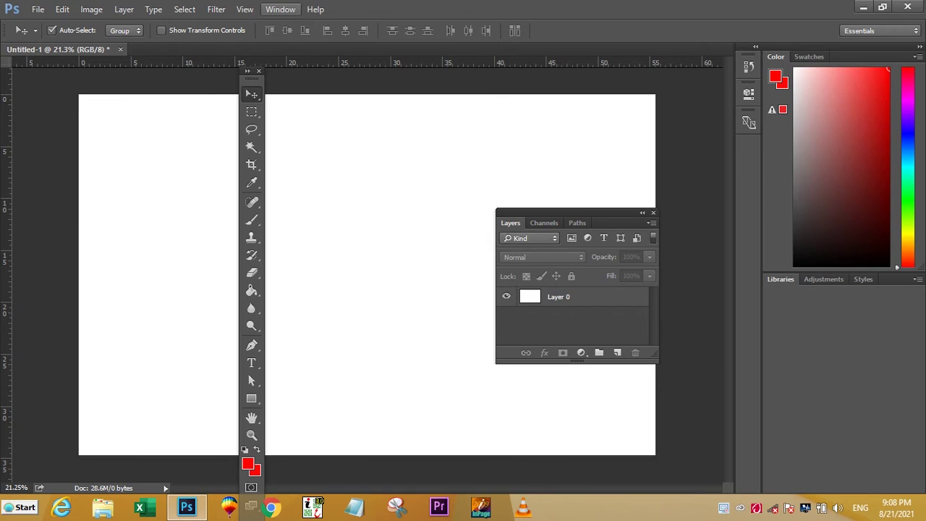
- Reset the Essentials workspace to bring the floating panels back to their default docked positions
{"action": "left_click", "coordinate": [280, 9]}
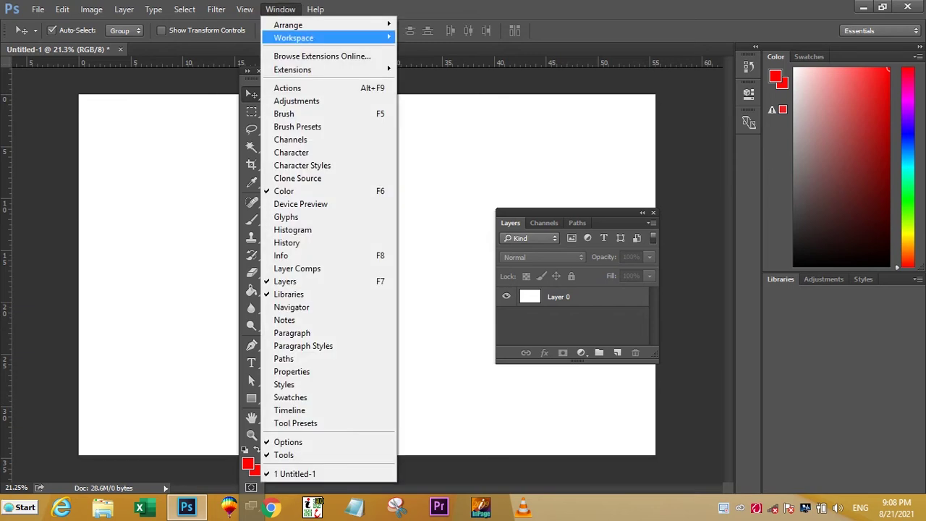
{"action": "mouse_move", "coordinate": [293, 38]}
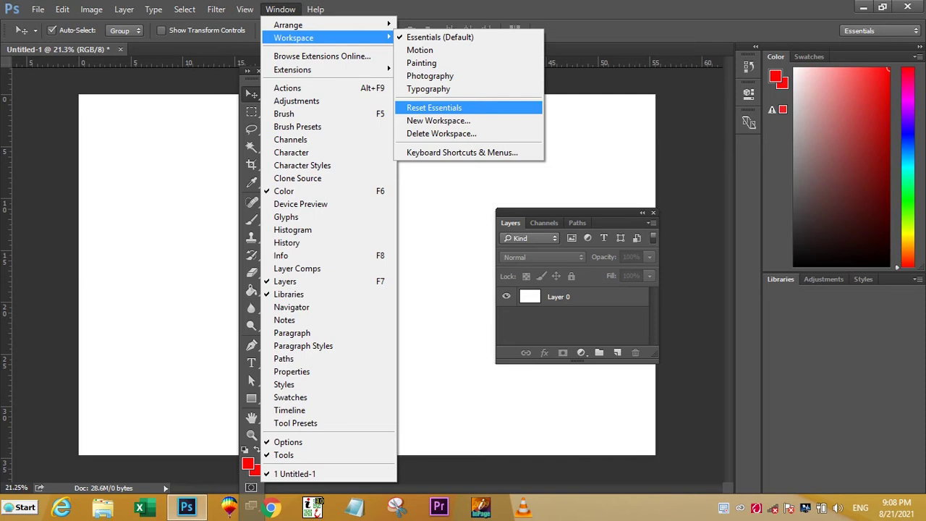
{"action": "left_click", "coordinate": [434, 107]}
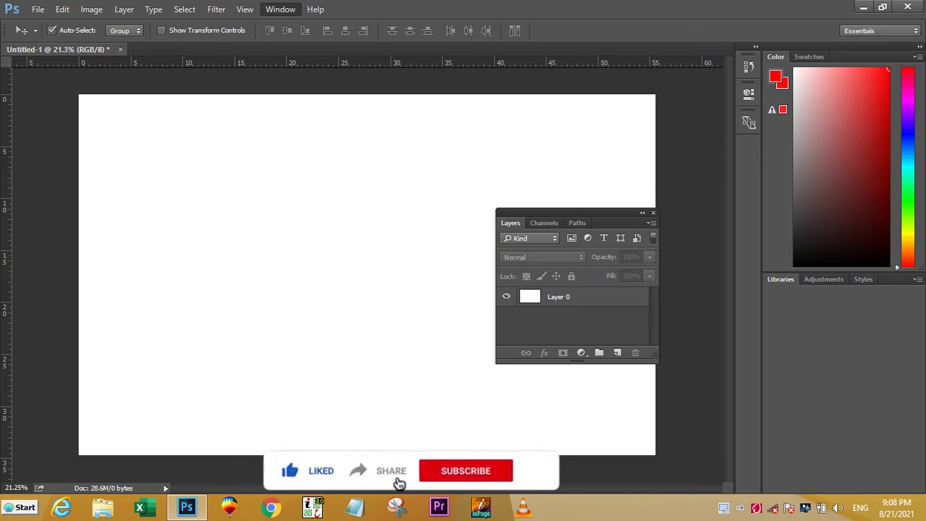
{"action": "key", "text": "shift+Tab"}
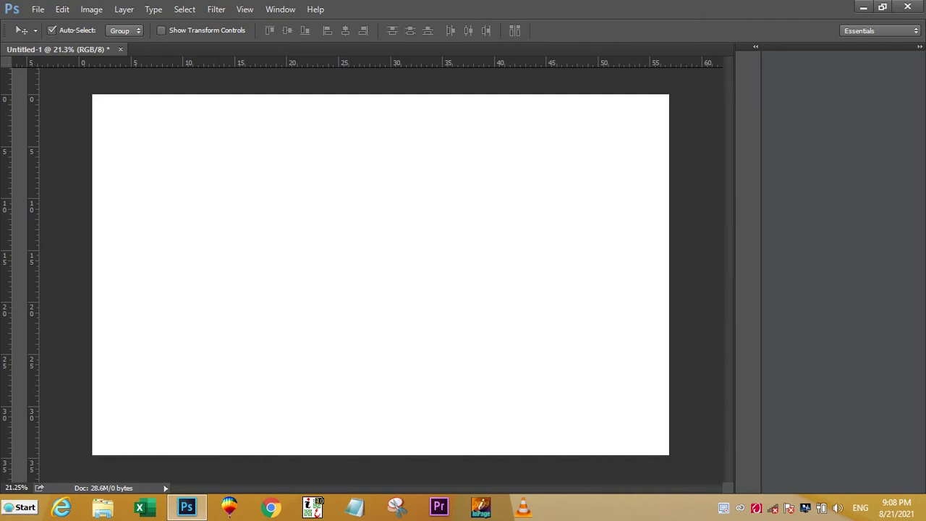
{"action": "key", "text": "Tab"}
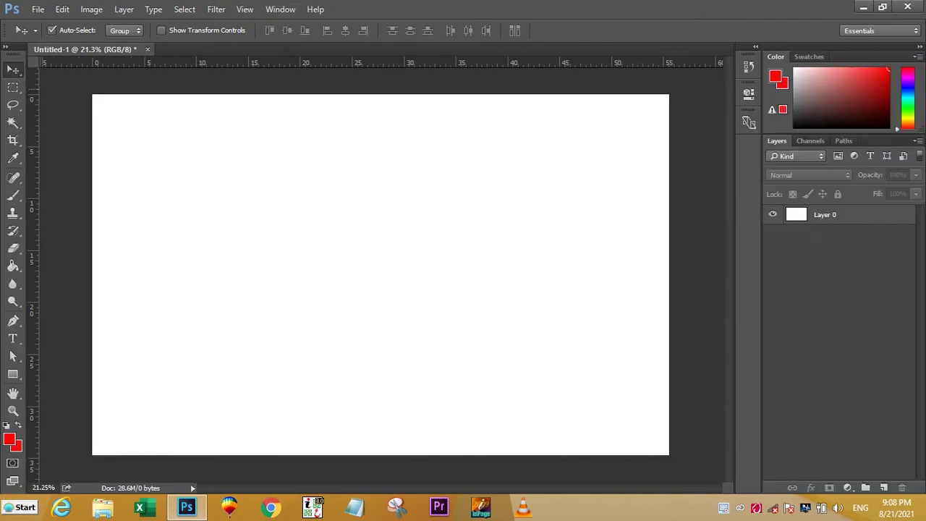
- Select Layer 0 and activate the Elliptical Marquee Tool
{"action": "key", "text": "v"}
{"action": "left_click", "coordinate": [832, 215]}
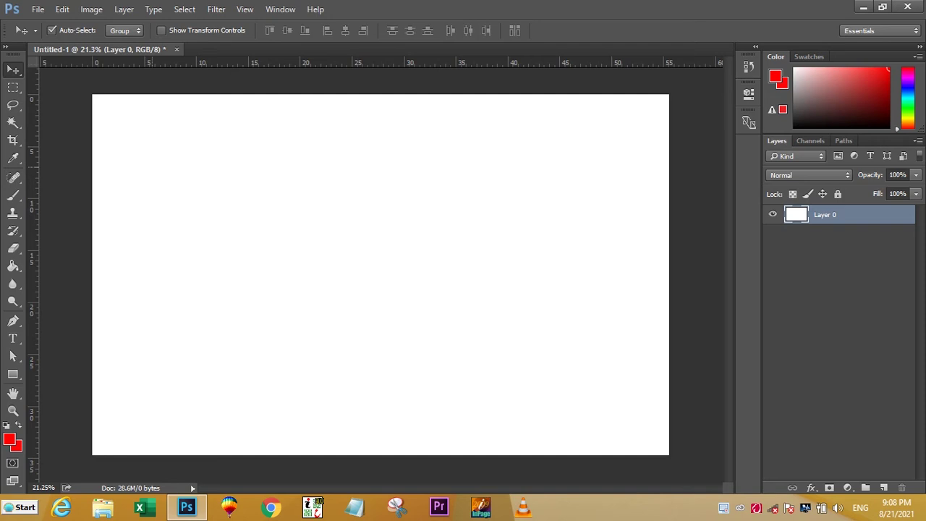
{"action": "key", "text": "m"}
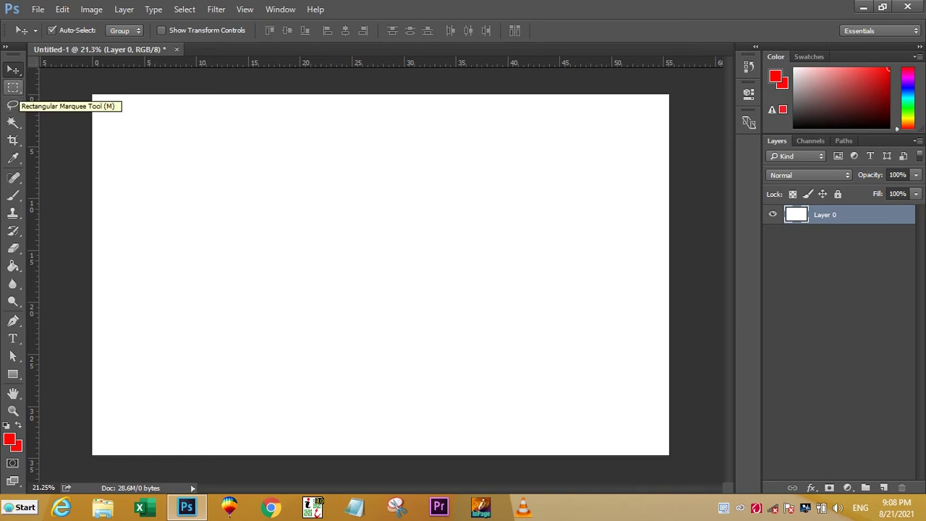
{"action": "left_click", "coordinate": [13, 88]}
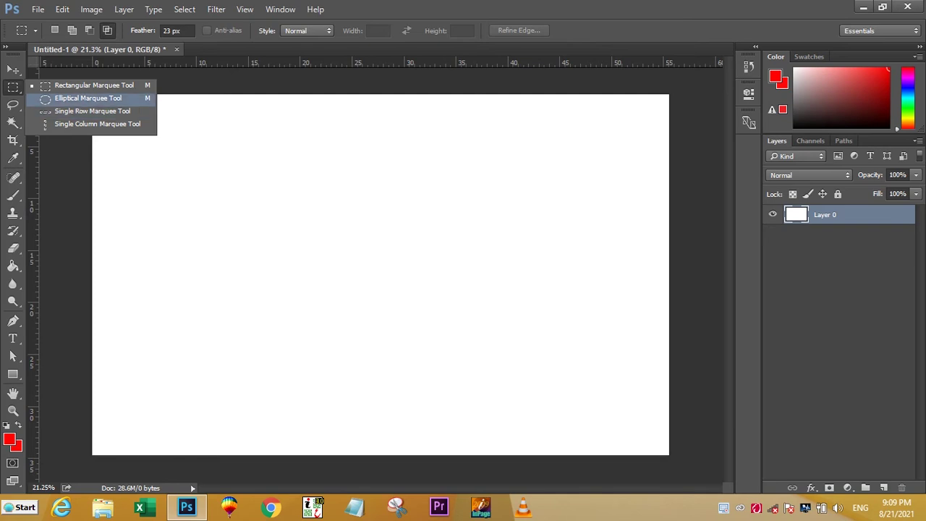
{"action": "left_click", "coordinate": [87, 98]}
- Draw an elliptical selection around the canvas centre, delete its contents from Layer 0 and undo the deletion
{"action": "left_click_drag", "start_coordinate": [183, 141], "coordinate": [501, 384]}
{"action": "left_click_drag", "start_coordinate": [365, 279], "coordinate": [404, 273]}
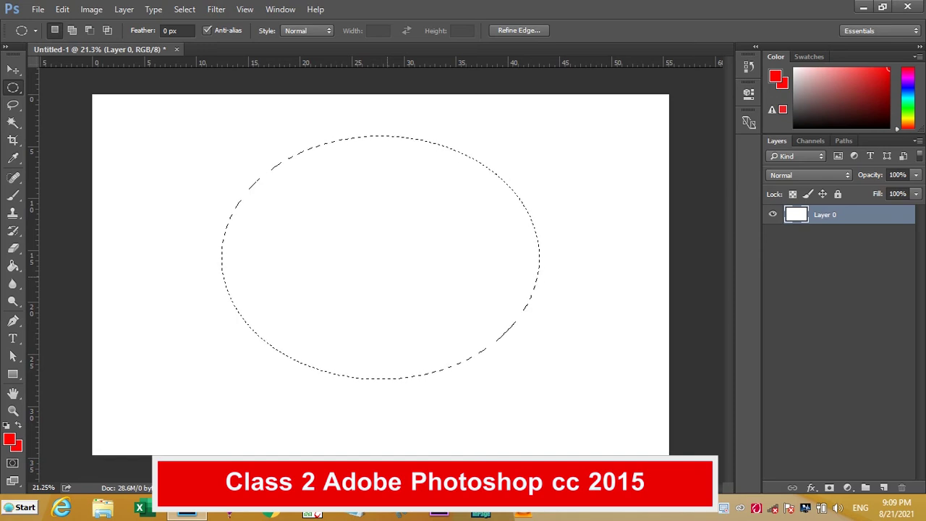
{"action": "key", "text": "Delete"}
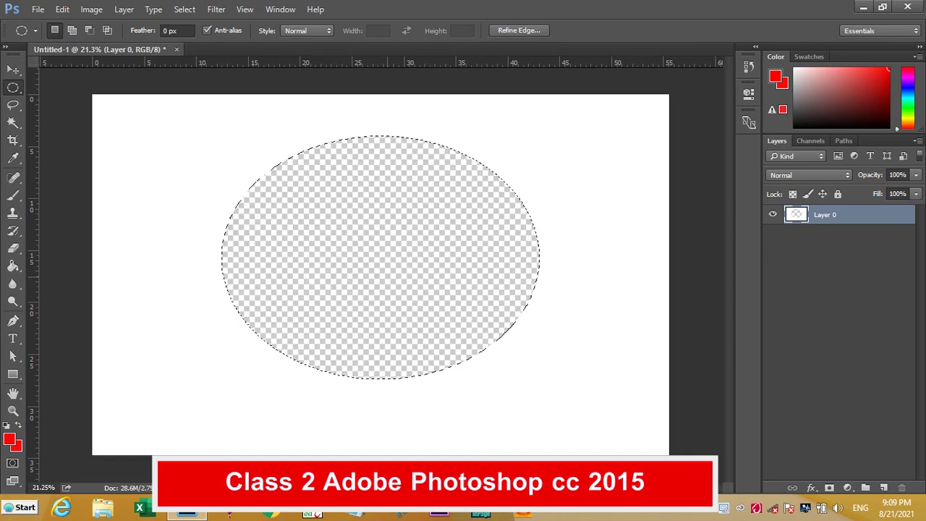
{"action": "key", "text": "ctrl+z"}
- Add a second overlapping ellipse to the selection and step back until no selection remains
{"action": "key", "text": "shift"}
{"action": "left_click_drag", "start_coordinate": [147, 128], "coordinate": [409, 375]}
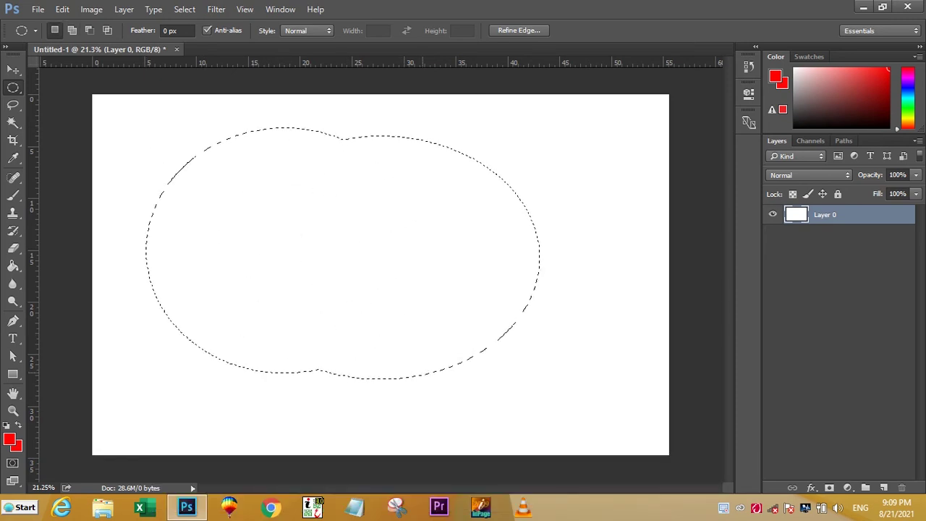
{"action": "key", "text": "ctrl+alt+z"}
{"action": "key", "text": "ctrl+alt+z"}
{"action": "key", "text": "ctrl+alt+z"}
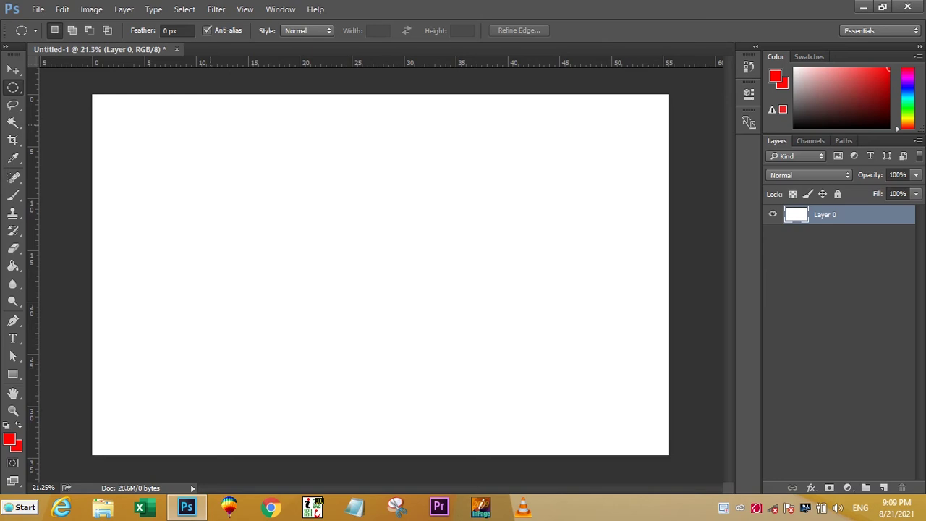
- Draw a perfect circular selection, a free ellipse and another circle on the canvas, deselecting after each one
{"action": "left_click_drag", "start_coordinate": [210, 123], "coordinate": [539, 362]}
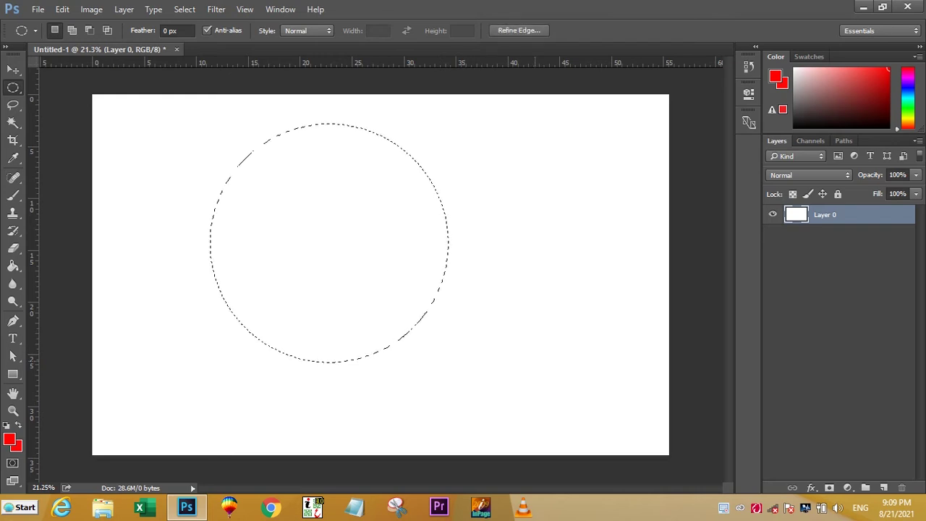
{"action": "key", "text": "ctrl+d"}
{"action": "left_click_drag", "start_coordinate": [228, 122], "coordinate": [534, 355]}
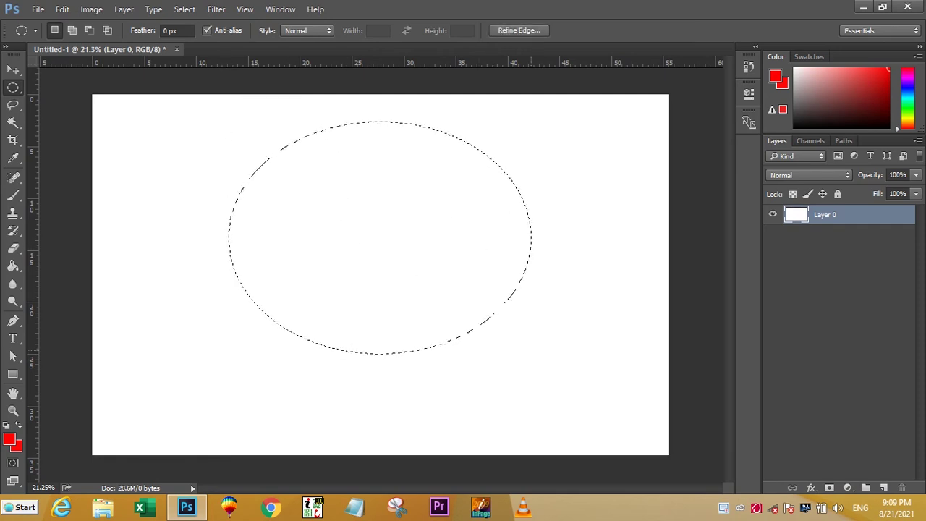
{"action": "key", "text": "ctrl+d"}
{"action": "left_click_drag", "start_coordinate": [210, 135], "coordinate": [590, 356]}
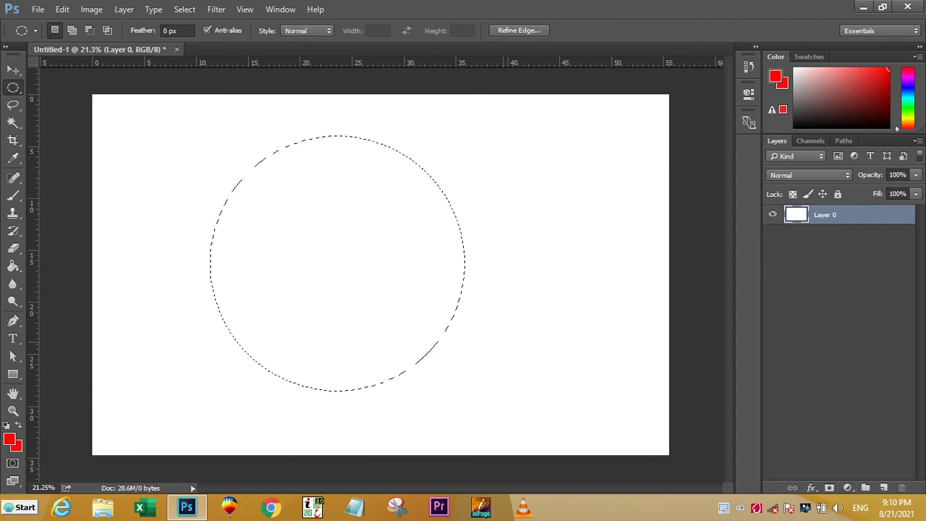
{"action": "key", "text": "ctrl+d"}
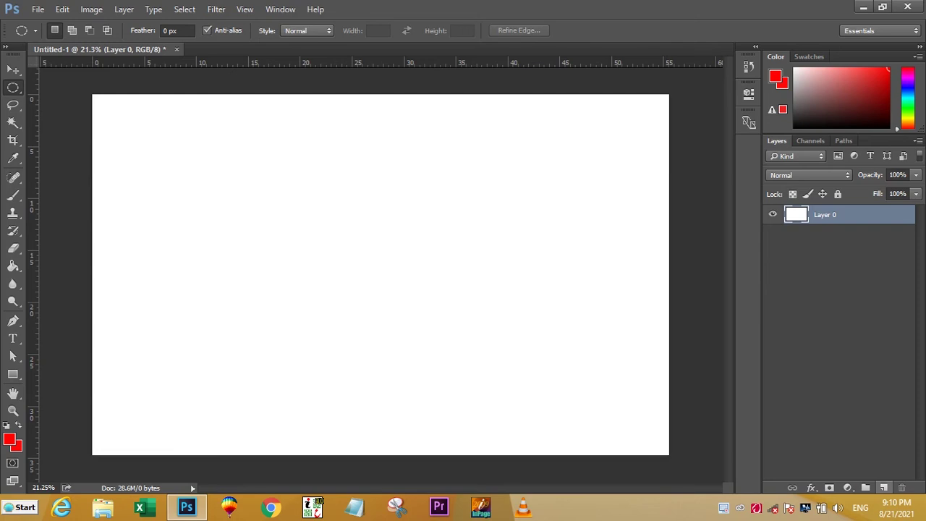
- Create a new layer above Layer 0 and place a perfect circular selection near the canvas centre
{"action": "left_click", "coordinate": [884, 488]}
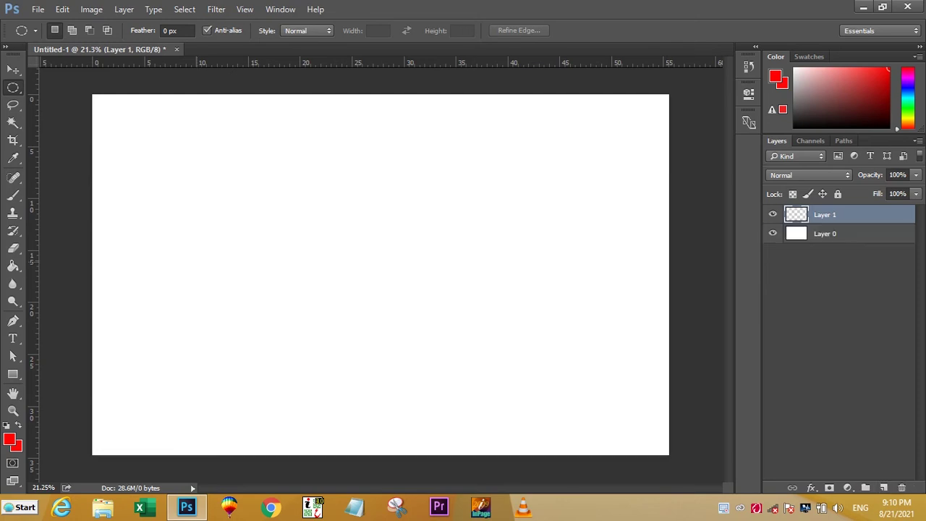
{"action": "left_click_drag", "start_coordinate": [223, 136], "coordinate": [479, 367]}
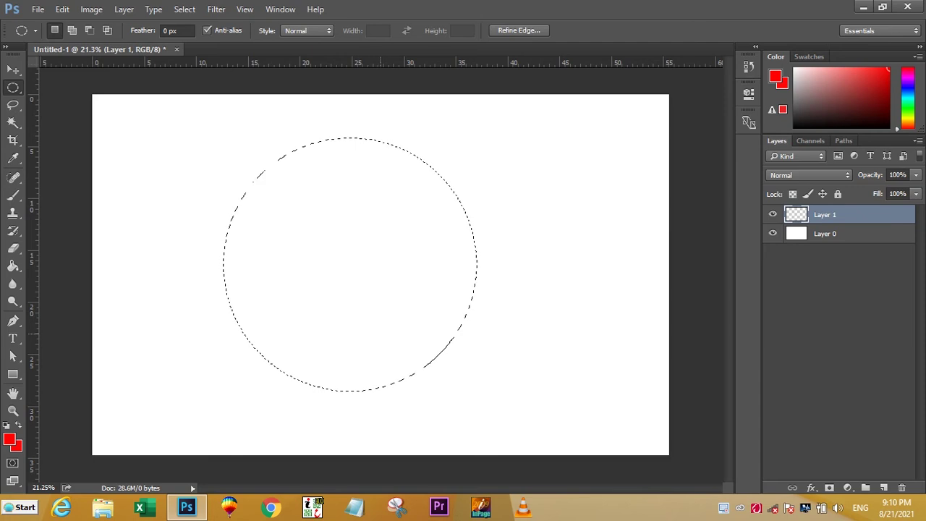
{"action": "mouse_move", "coordinate": [358, 226]}
{"action": "left_mouse_down"}
{"action": "mouse_move", "coordinate": [373, 245]}
{"action": "mouse_move", "coordinate": [362, 237]}
{"action": "left_mouse_up"}
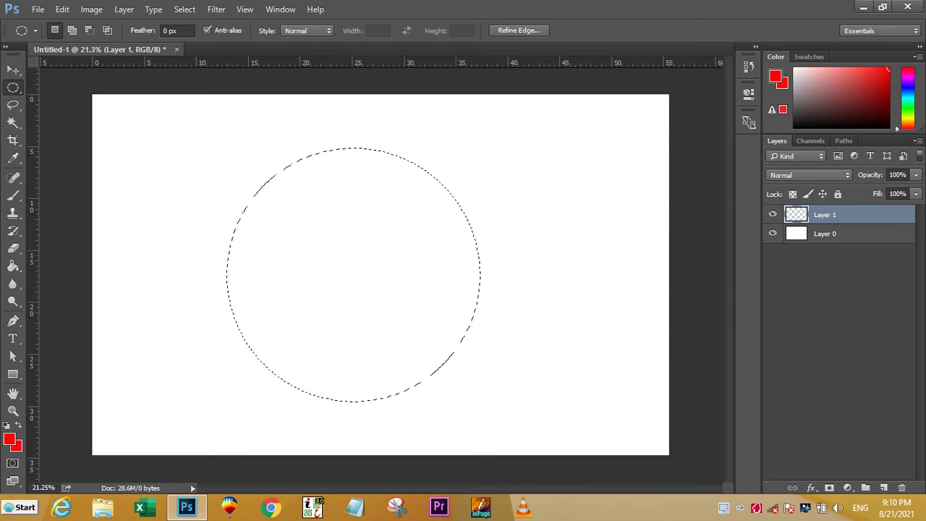
- Delete Layer 1, undo the deletion and clear the circular selection
{"action": "left_click", "coordinate": [826, 234]}
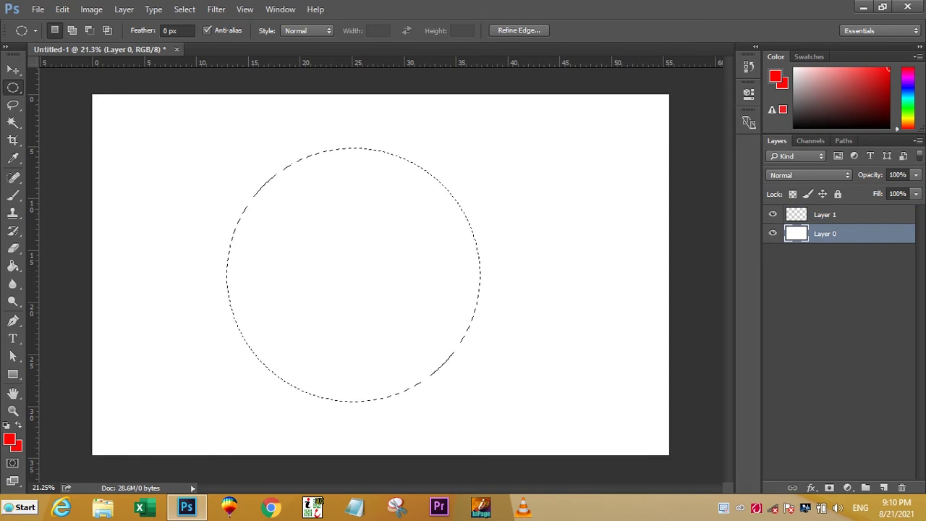
{"action": "left_click", "coordinate": [826, 215]}
{"action": "left_click_drag", "start_coordinate": [858, 217], "coordinate": [901, 488]}
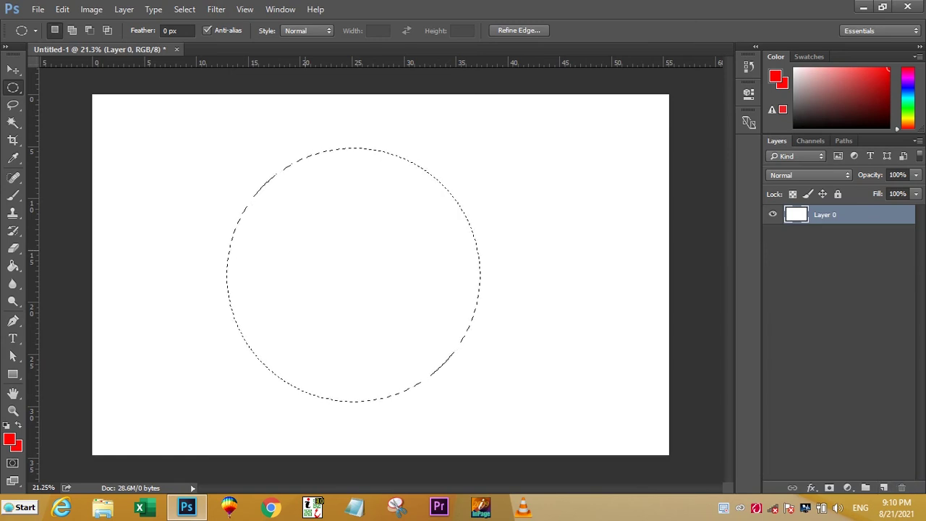
{"action": "key", "text": "ctrl+z"}
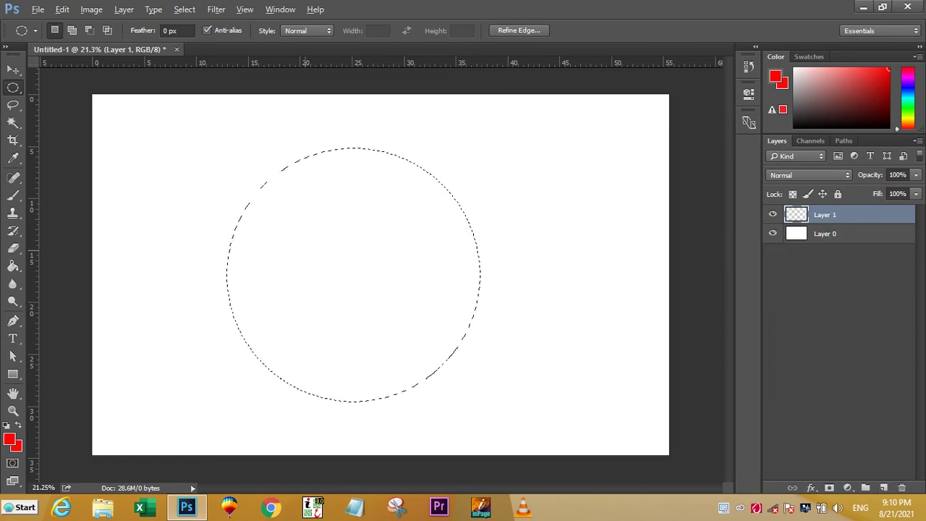
{"action": "key", "text": "alt"}
{"action": "key", "text": "ctrl+d"}
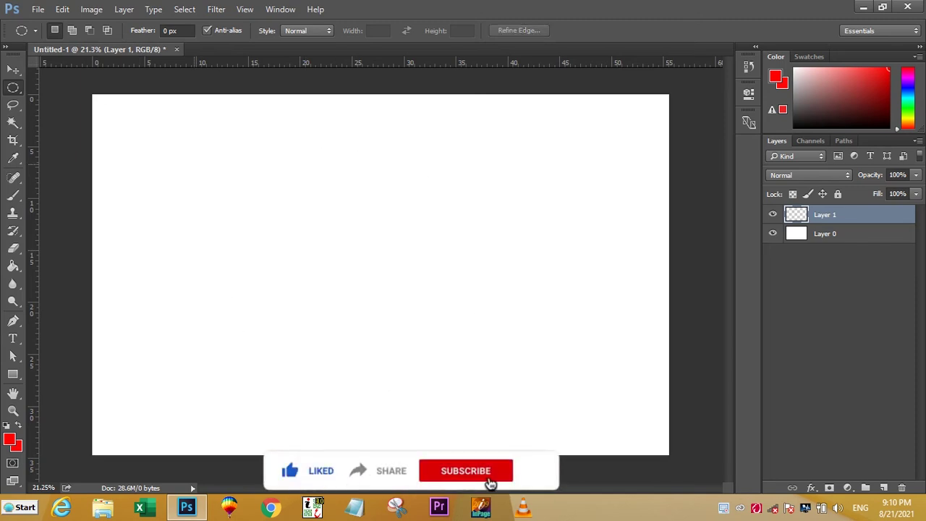
- Draw a fresh circular selection on Layer 1 and clear it again
{"action": "left_click_drag", "start_coordinate": [221, 137], "coordinate": [515, 392]}
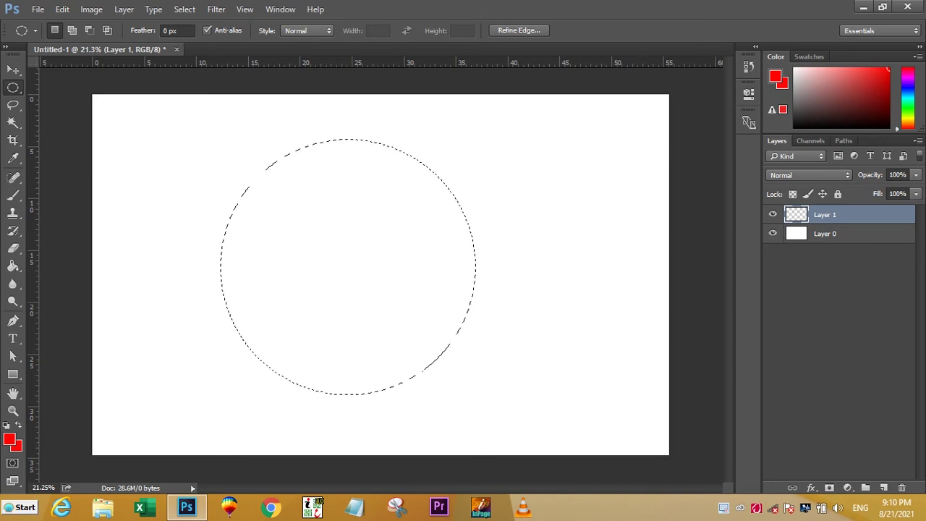
{"action": "left_click", "coordinate": [35, 31]}
{"action": "left_click", "coordinate": [246, 127]}
- Draw a rectangular marquee selection in new-selection mode, and replace it with a second rectangle slightly higher and wider
{"action": "right_click", "coordinate": [13, 88]}
{"action": "left_click", "coordinate": [93, 85]}
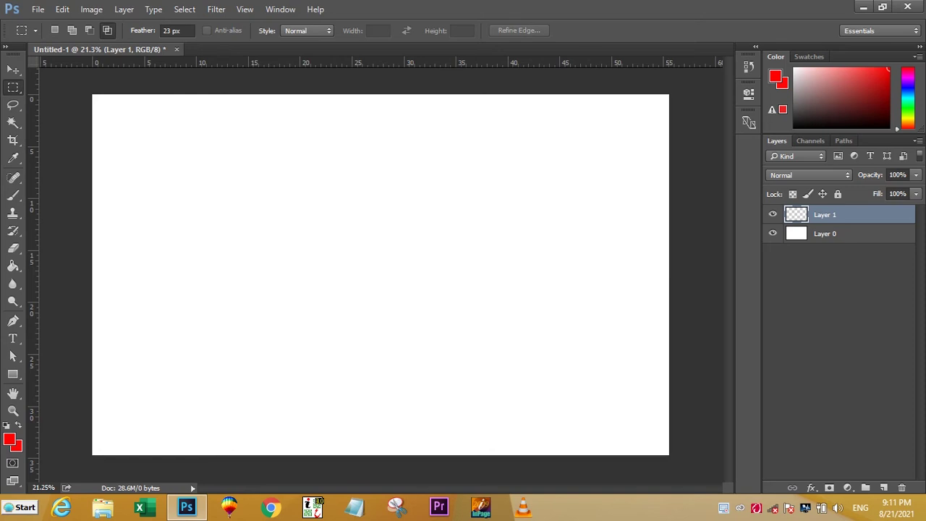
{"action": "left_click_drag", "start_coordinate": [182, 157], "coordinate": [529, 367]}
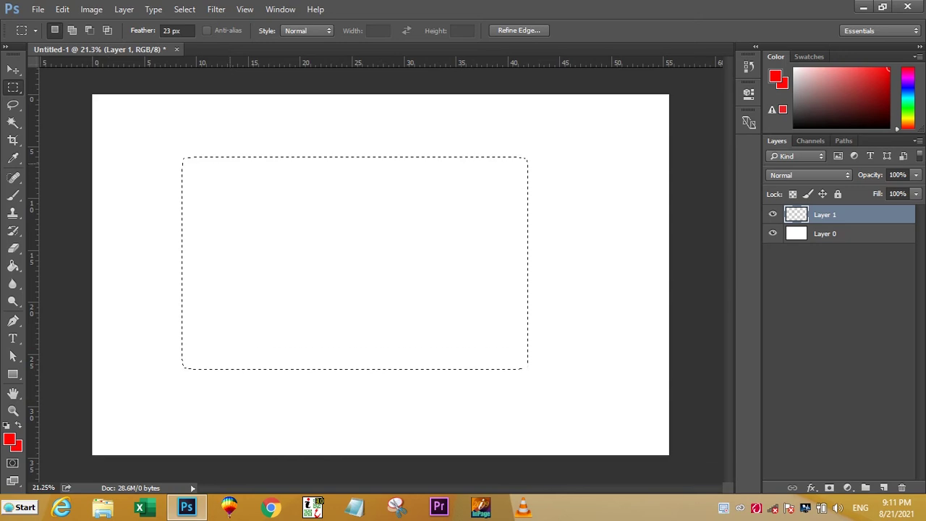
{"action": "left_click_drag", "start_coordinate": [202, 125], "coordinate": [577, 341]}
- Add an overlapping rectangle to the selection's lower right, and subtract a tall rectangle covering its left part
{"action": "left_click", "coordinate": [72, 30]}
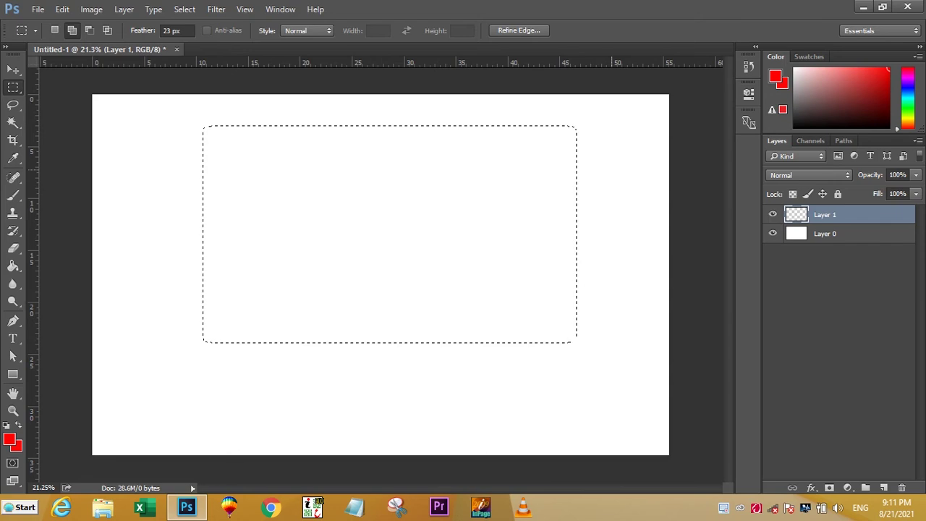
{"action": "left_click_drag", "start_coordinate": [620, 127], "coordinate": [308, 387]}
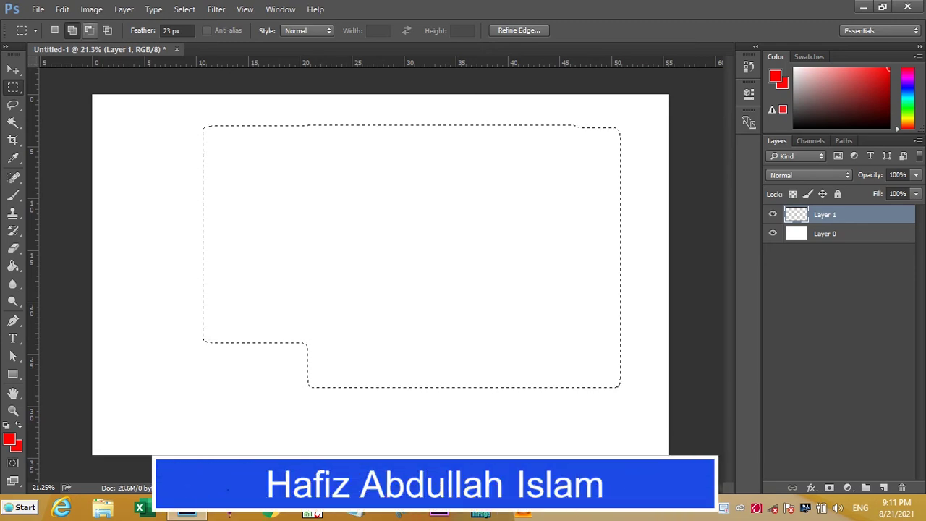
{"action": "left_click", "coordinate": [90, 30]}
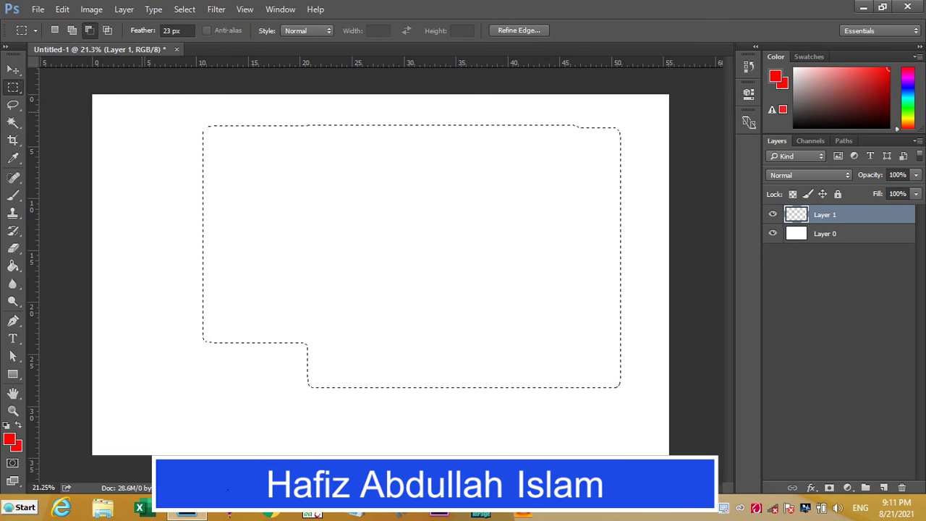
{"action": "left_click_drag", "start_coordinate": [143, 110], "coordinate": [436, 398]}
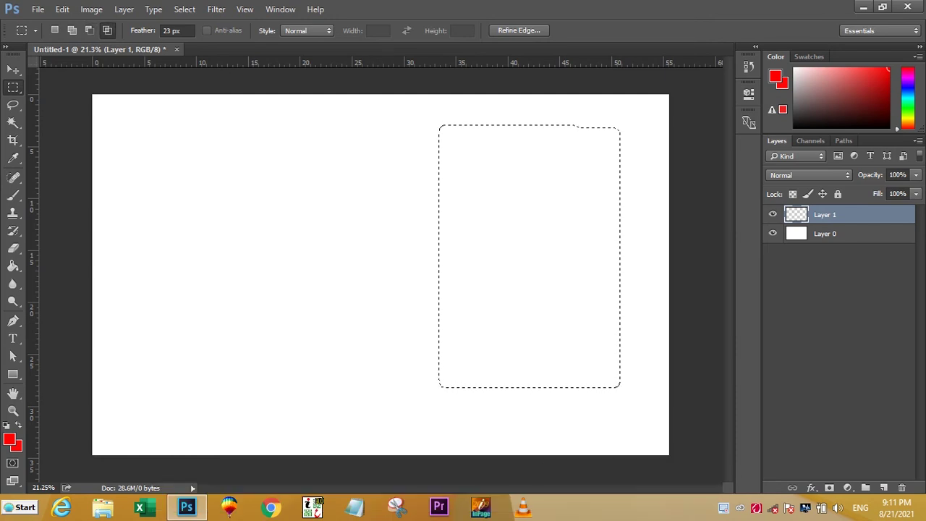
- Intersect the selection with a rectangle over its upper-right part, and replace the result with a large elliptical selection
{"action": "left_click_drag", "start_coordinate": [634, 113], "coordinate": [490, 192]}
{"action": "right_click", "coordinate": [12, 87]}
{"action": "left_click", "coordinate": [79, 95]}
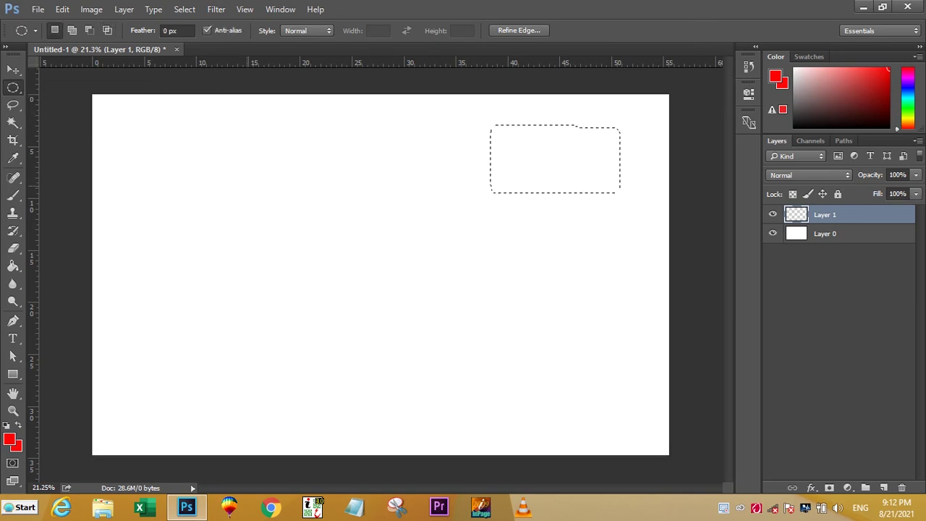
{"action": "left_click_drag", "start_coordinate": [206, 108], "coordinate": [478, 327]}
- Draw a narrow upright elliptical selection in the canvas's upper middle, and add a larger overlapping ellipse below it
{"action": "left_click_drag", "start_coordinate": [318, 131], "coordinate": [362, 226]}
{"action": "key", "text": "shift"}
{"action": "mouse_move", "coordinate": [261, 168]}
{"action": "left_mouse_down"}
{"action": "mouse_move", "coordinate": [366, 284]}
{"action": "mouse_move", "coordinate": [451, 333]}
{"action": "left_mouse_up"}
- Intersect the combined selection with an ellipse over its upper part, and intersect it again with a wide rectangle that trims its top
{"action": "left_click", "coordinate": [107, 30]}
{"action": "left_click_drag", "start_coordinate": [293, 107], "coordinate": [400, 203]}
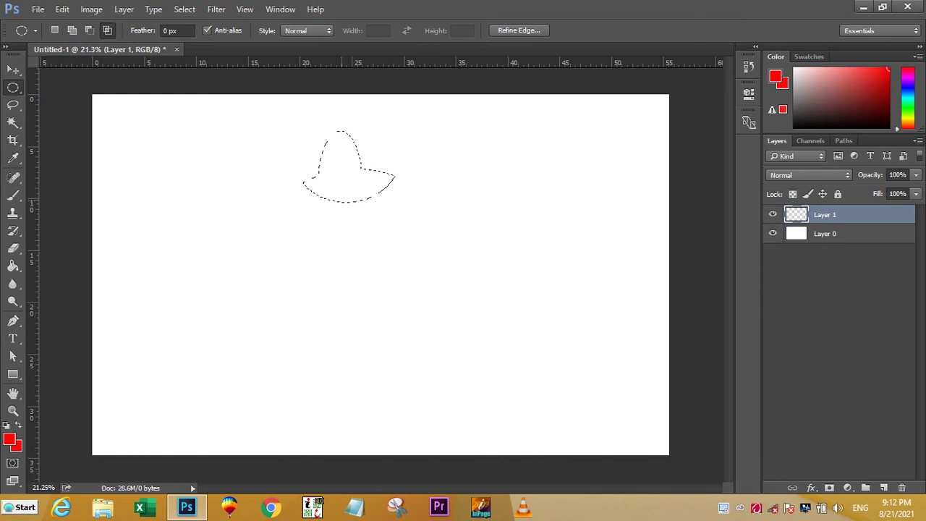
{"action": "right_click", "coordinate": [13, 87]}
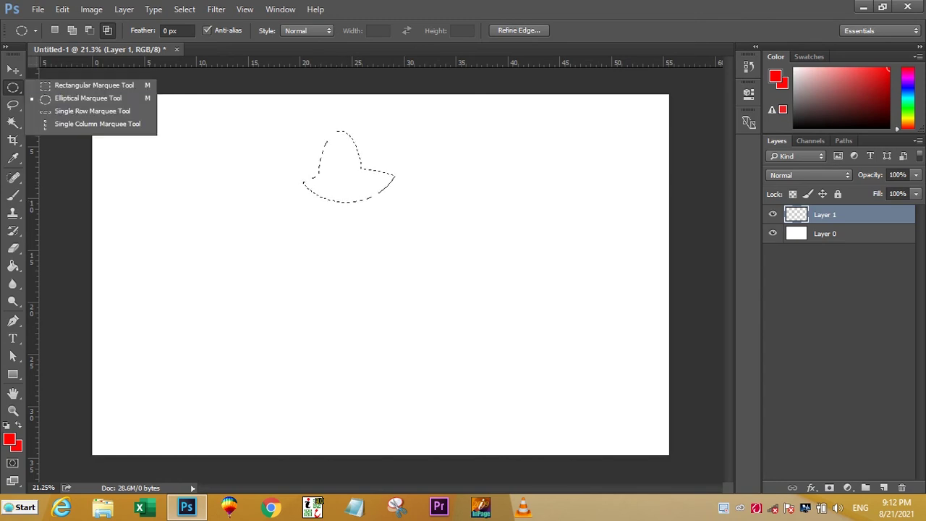
{"action": "left_click", "coordinate": [80, 84]}
{"action": "left_click_drag", "start_coordinate": [186, 143], "coordinate": [572, 333]}
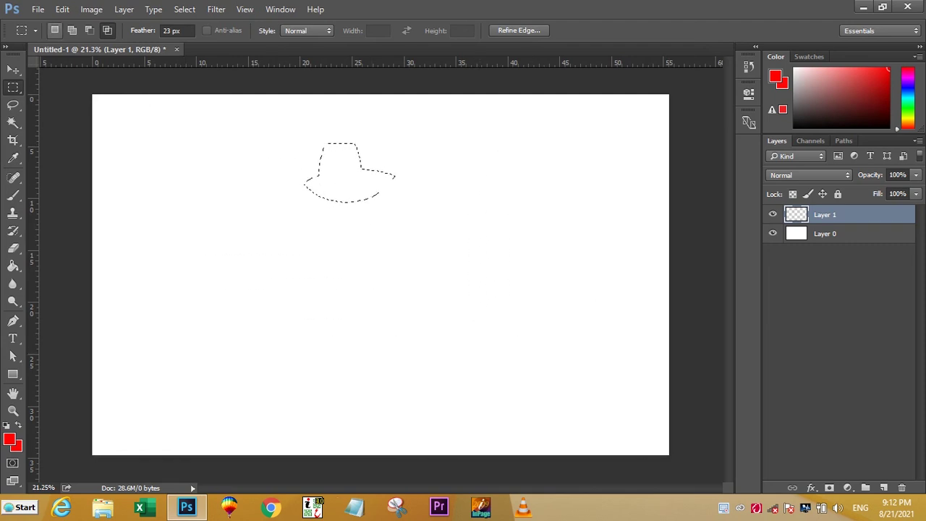
- Replace the selection with a wide rectangular marquee across the upper-left and middle canvas, and set the feather to 50 px
{"action": "right_click", "coordinate": [13, 87]}
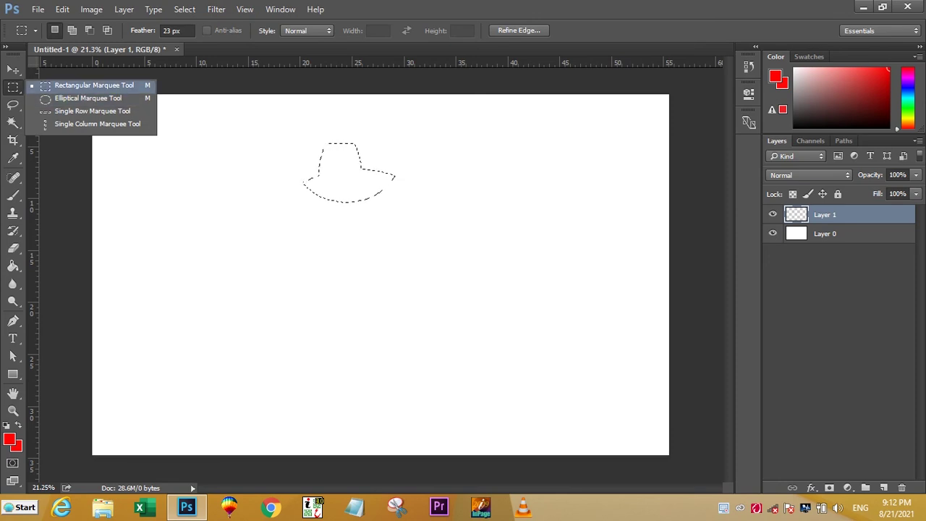
{"action": "left_click", "coordinate": [79, 82]}
{"action": "left_click_drag", "start_coordinate": [162, 145], "coordinate": [534, 316]}
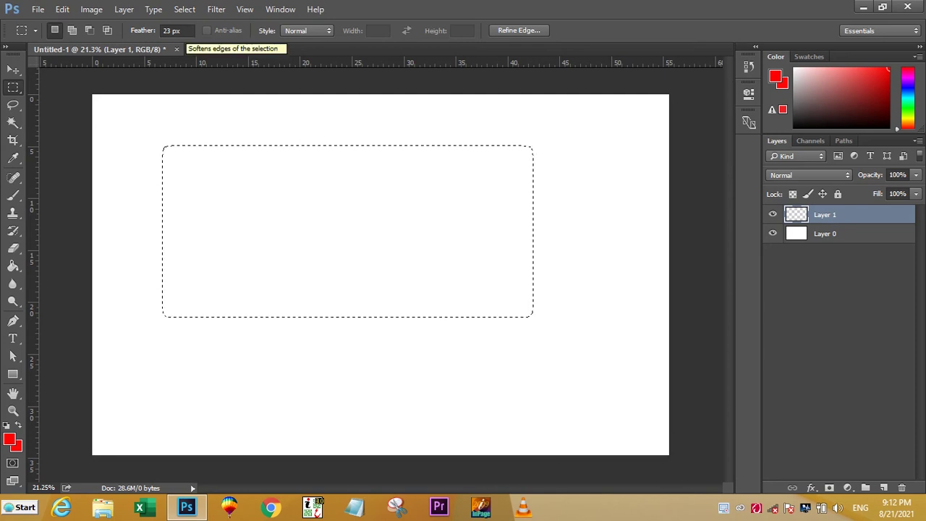
{"action": "left_click", "coordinate": [174, 31]}
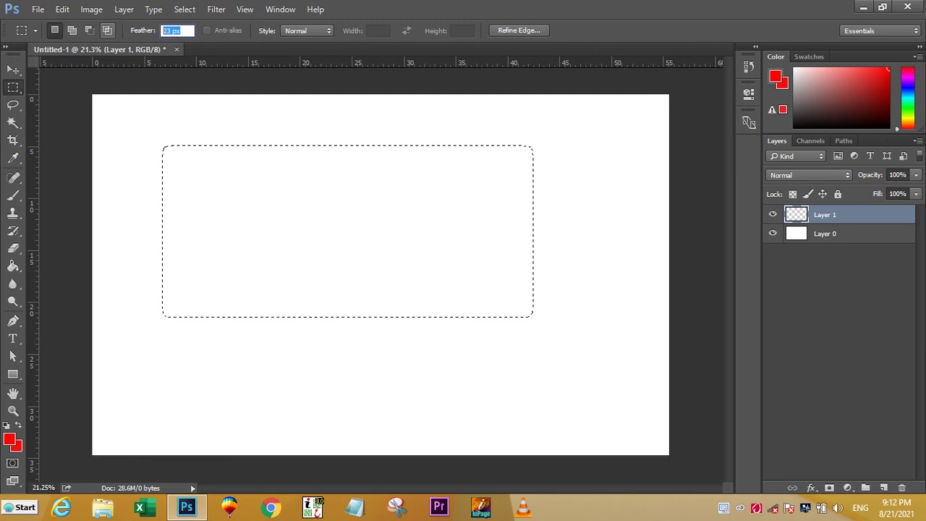
{"action": "type", "text": "50"}
{"action": "key", "text": "Return"}
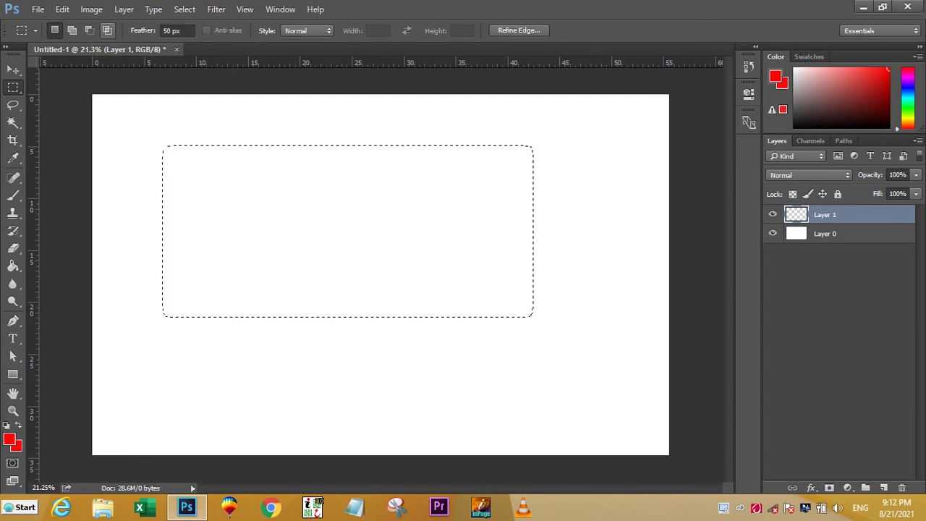
- Fill the rectangular selection on Layer 1 with red (ff0000) using the Paint Bucket tool
{"action": "scroll", "coordinate": [145, 253], "scroll_direction": "up", "scroll_amount": 2}
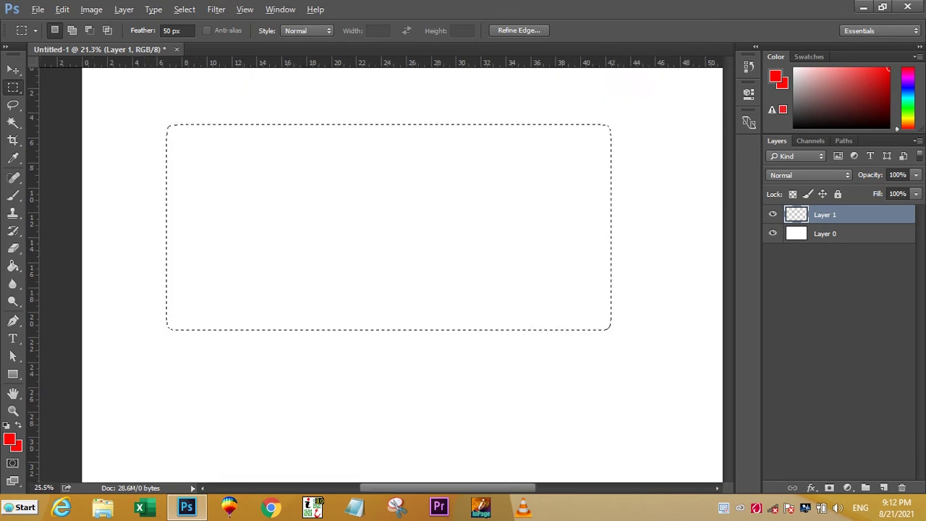
{"action": "scroll", "coordinate": [133, 201], "scroll_direction": "up", "scroll_amount": 3}
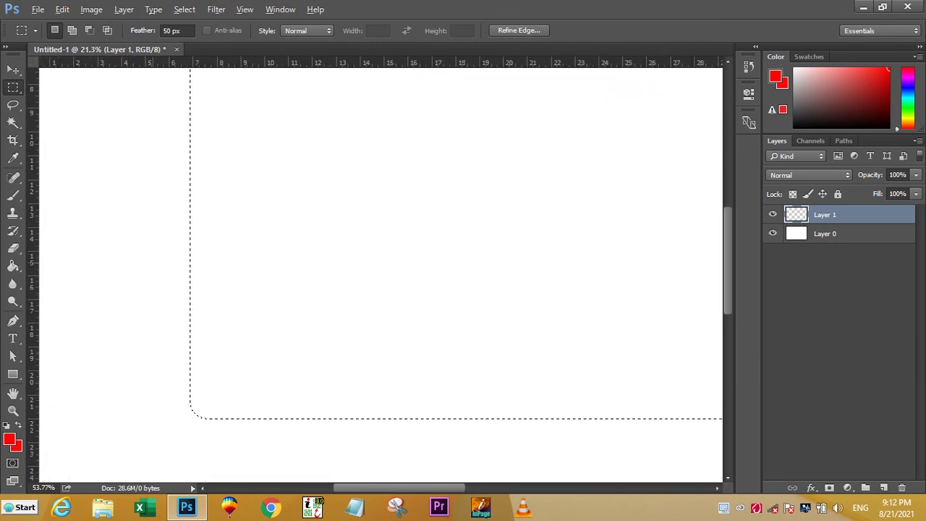
{"action": "scroll", "coordinate": [380, 275], "scroll_direction": "up", "scroll_amount": 2}
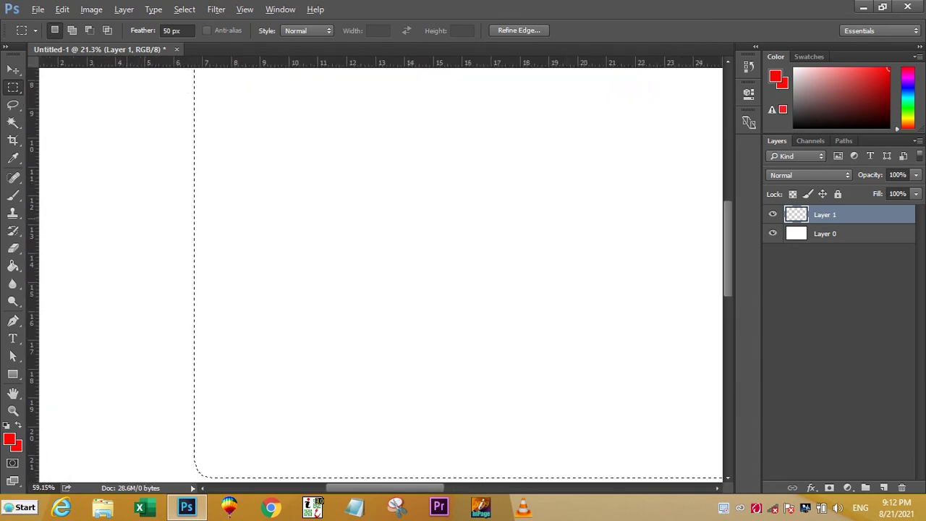
{"action": "scroll", "coordinate": [381, 275], "scroll_direction": "up", "scroll_amount": 2}
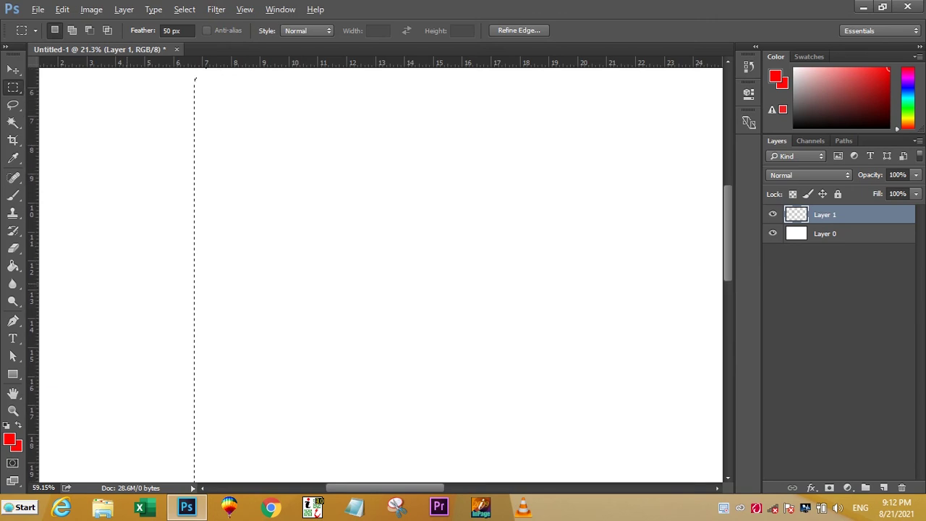
{"action": "scroll", "coordinate": [381, 275], "scroll_direction": "down", "scroll_amount": 2}
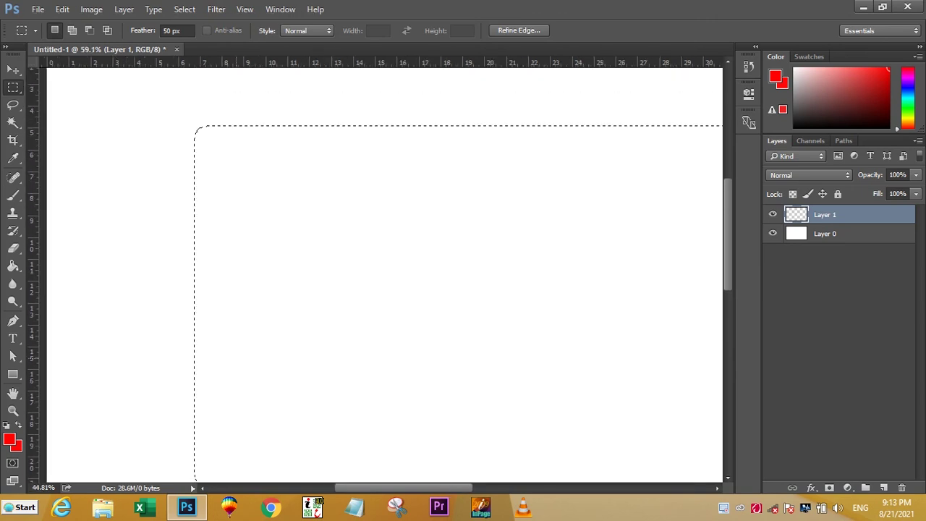
{"action": "scroll", "coordinate": [380, 275], "scroll_direction": "down", "scroll_amount": 3}
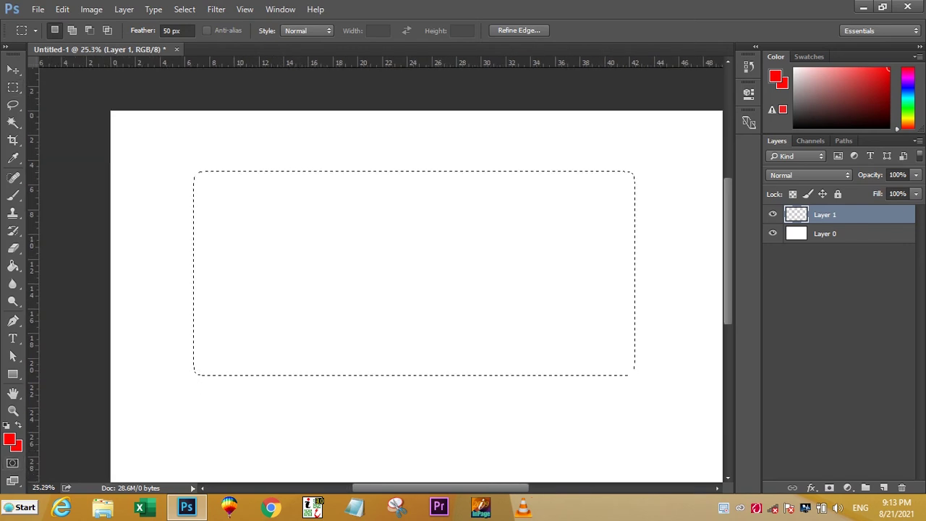
{"action": "left_click", "coordinate": [9, 439]}
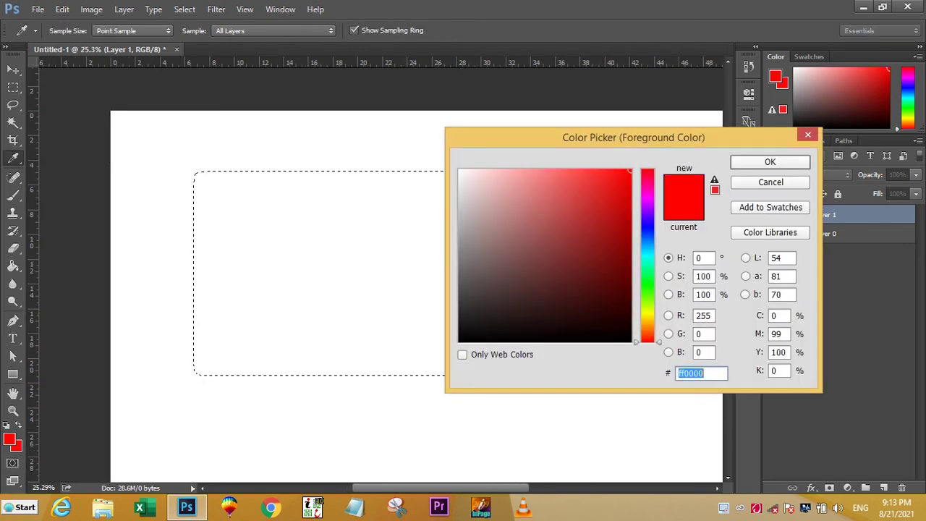
{"action": "left_click", "coordinate": [770, 161]}
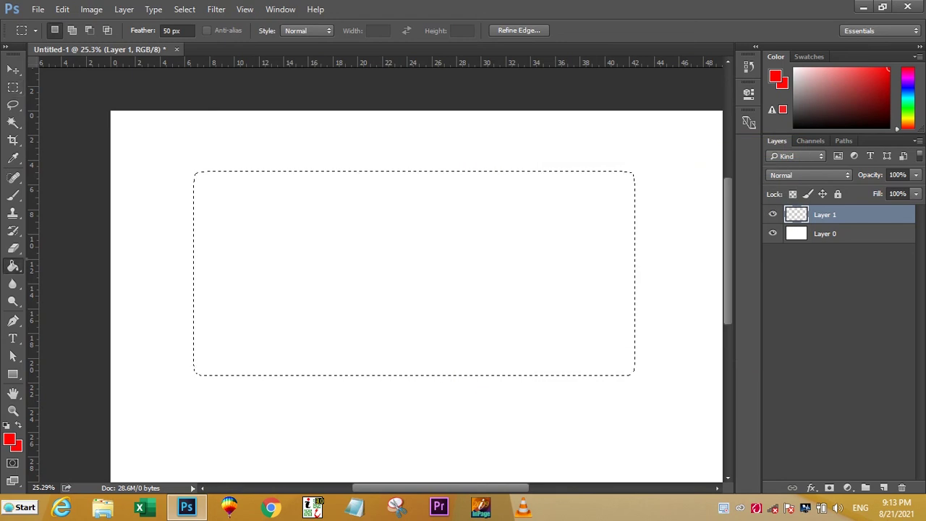
{"action": "left_click", "coordinate": [12, 266]}
{"action": "left_click", "coordinate": [58, 275]}
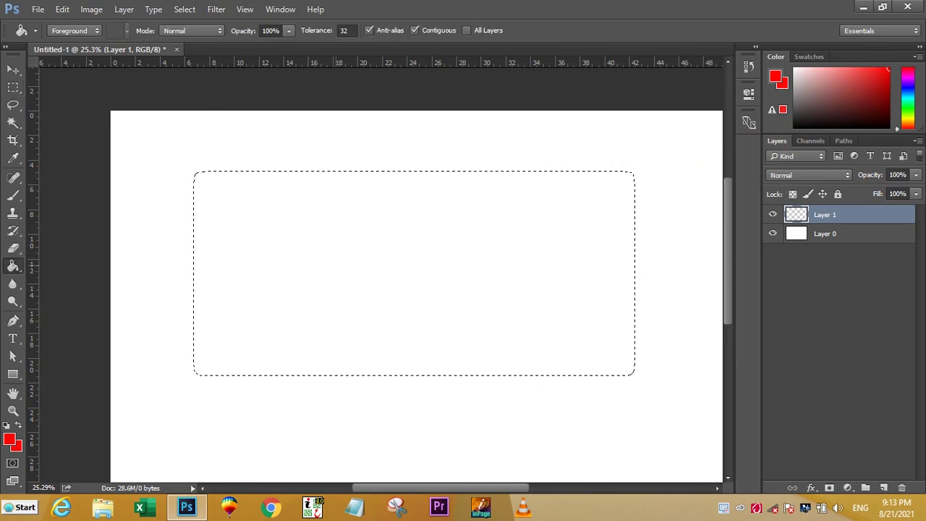
{"action": "left_click", "coordinate": [382, 177]}
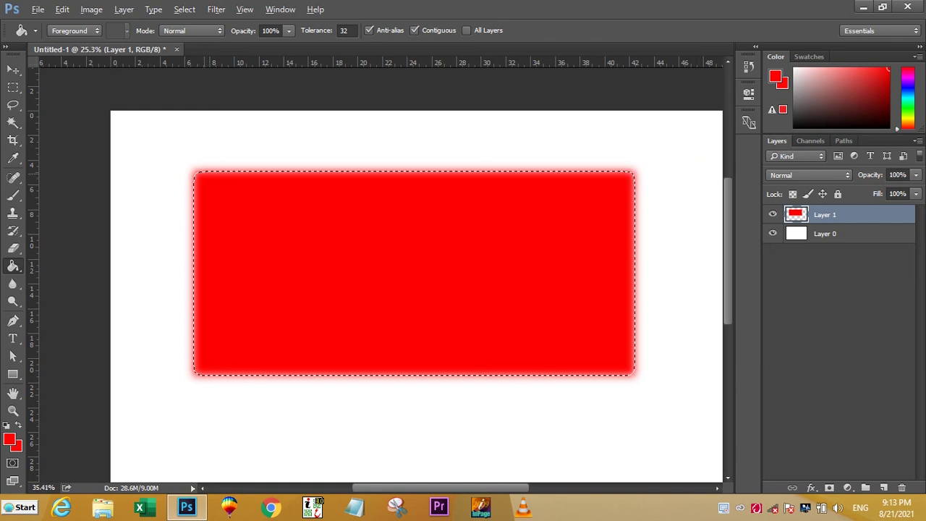
- Set the Rectangular Marquee tool's feather to 70 px
{"action": "scroll", "coordinate": [200, 172], "scroll_direction": "up", "scroll_amount": 5}
{"action": "scroll", "coordinate": [210, 174], "scroll_direction": "up", "scroll_amount": 4}
{"action": "scroll", "coordinate": [210, 175], "scroll_direction": "up", "scroll_amount": 3}
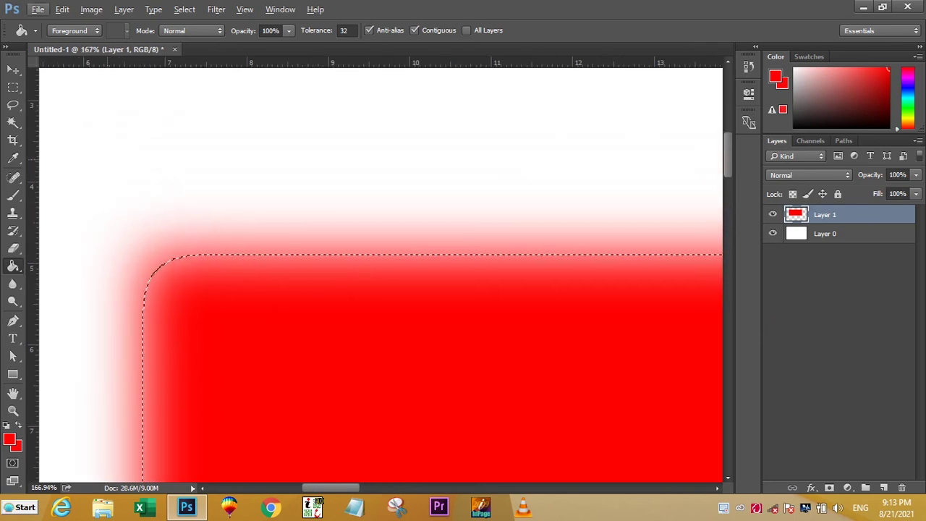
{"action": "left_click", "coordinate": [13, 69]}
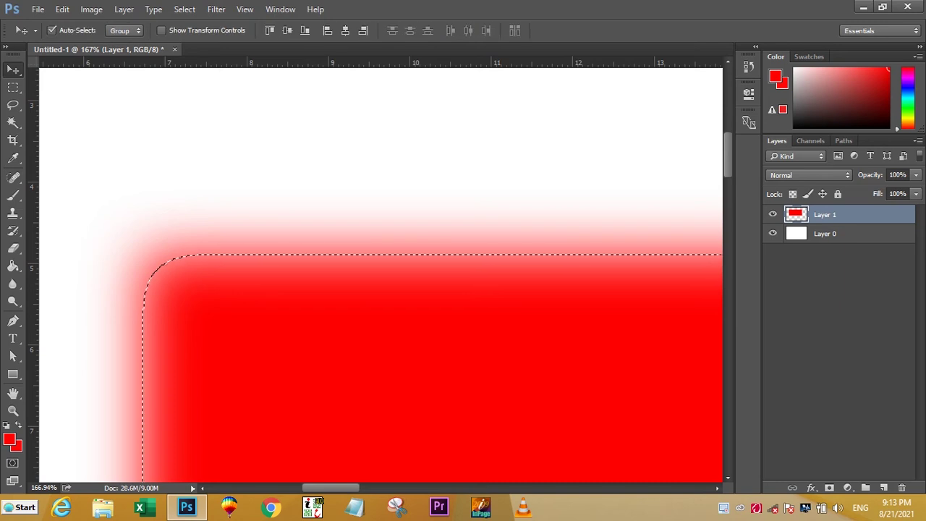
{"action": "left_click", "coordinate": [14, 87]}
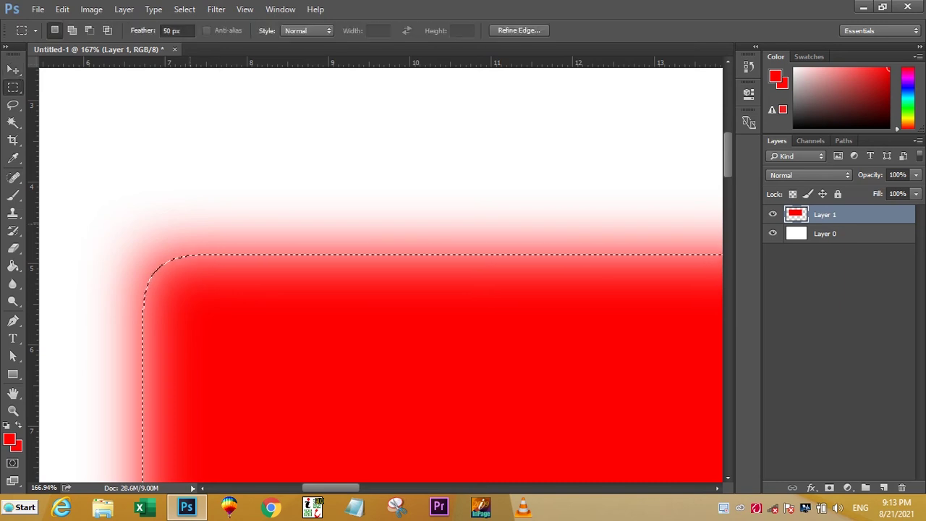
{"action": "left_click", "coordinate": [178, 30]}
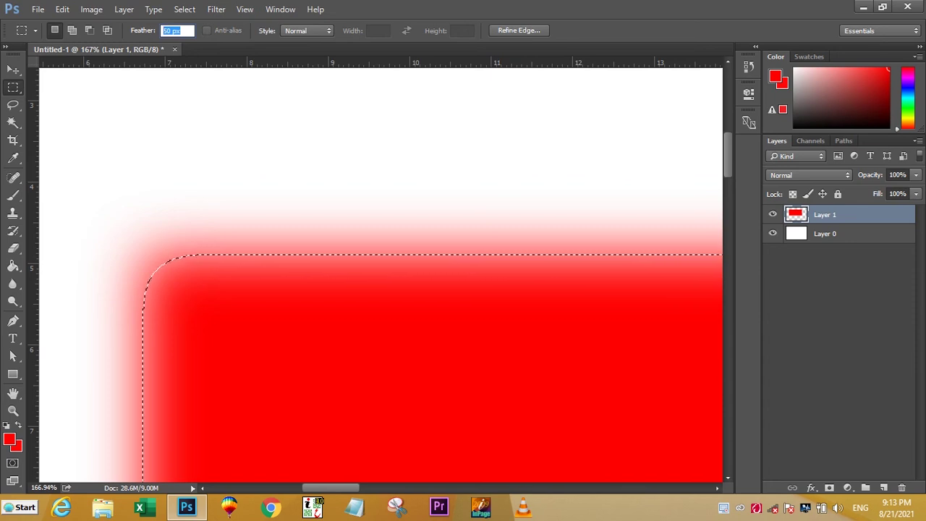
{"action": "type", "text": "70"}
{"action": "key", "text": "Return"}
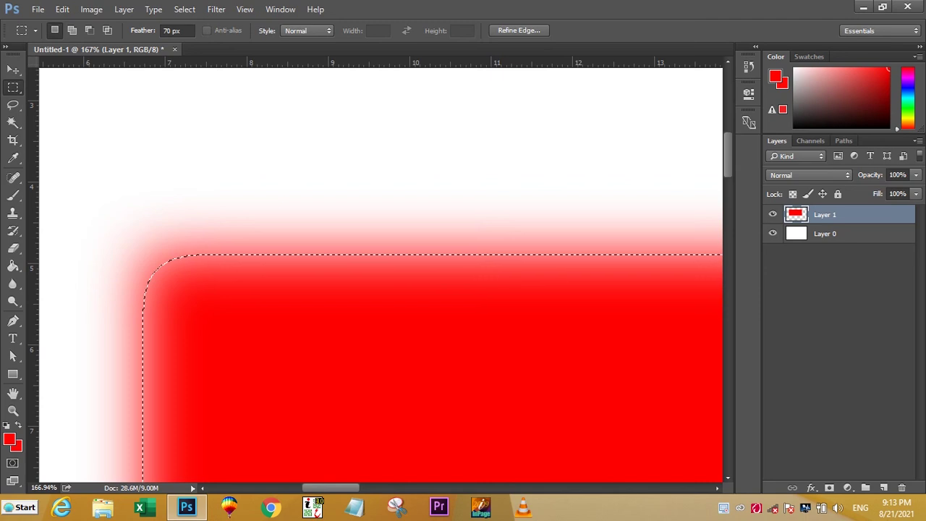
- Examine the soft feathered edge at the red rectangle's upper-left corner up close and with the whole canvas in view
{"action": "scroll", "coordinate": [185, 268], "scroll_direction": "up", "scroll_amount": 5}
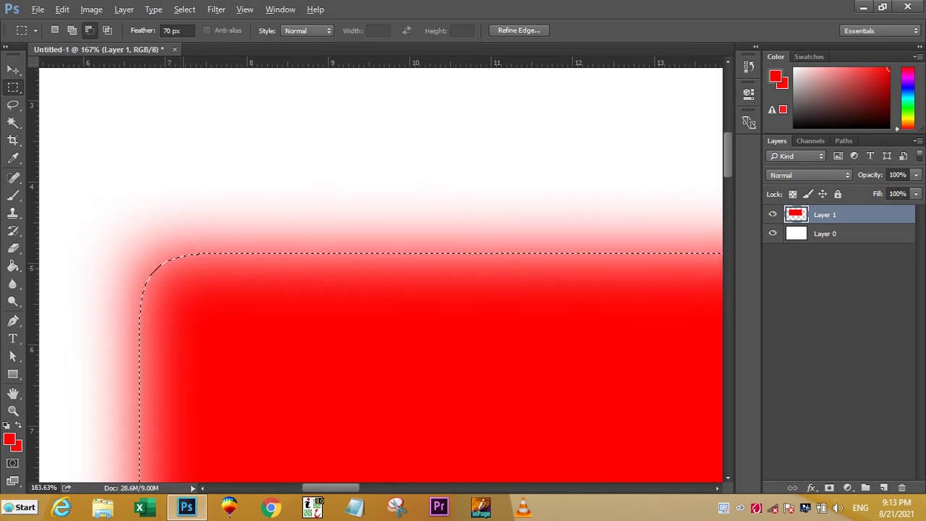
{"action": "scroll", "coordinate": [186, 255], "scroll_direction": "up", "scroll_amount": 5}
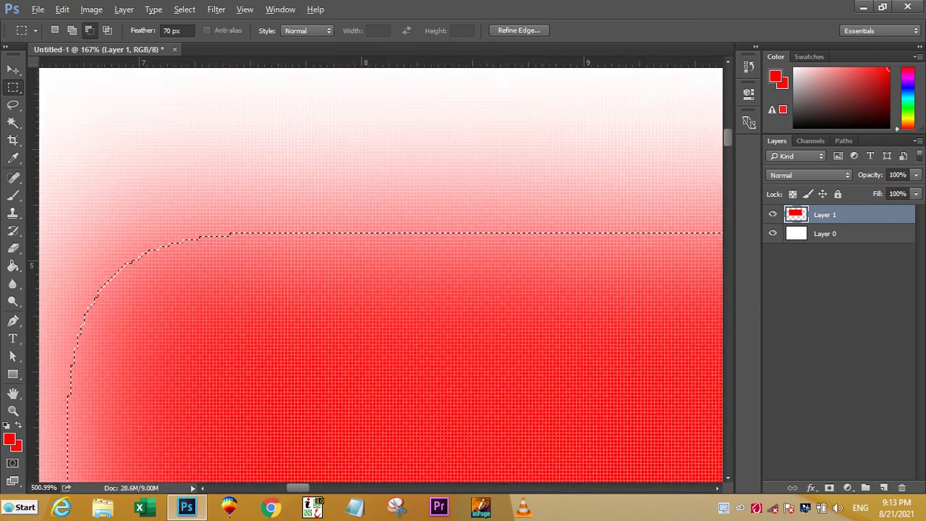
{"action": "scroll", "coordinate": [192, 273], "scroll_direction": "down", "scroll_amount": 4}
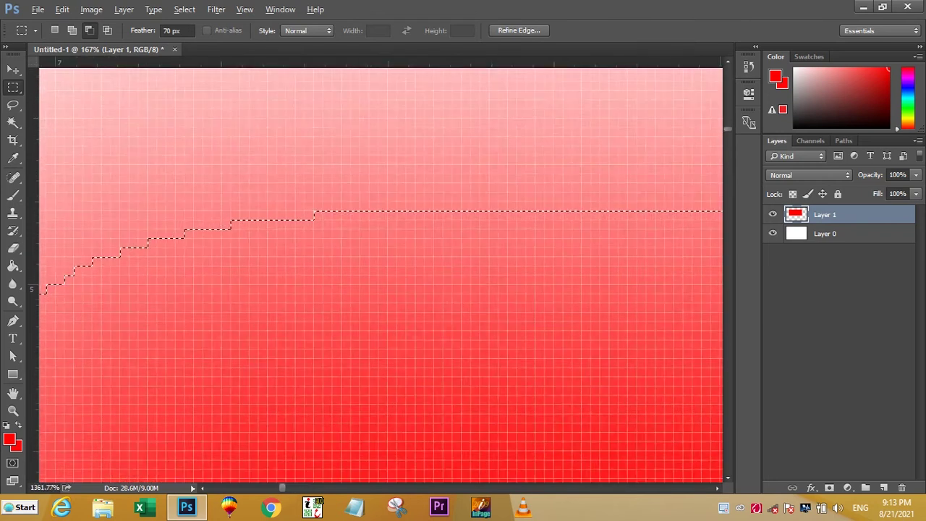
{"action": "scroll", "coordinate": [185, 272], "scroll_direction": "down", "scroll_amount": 5}
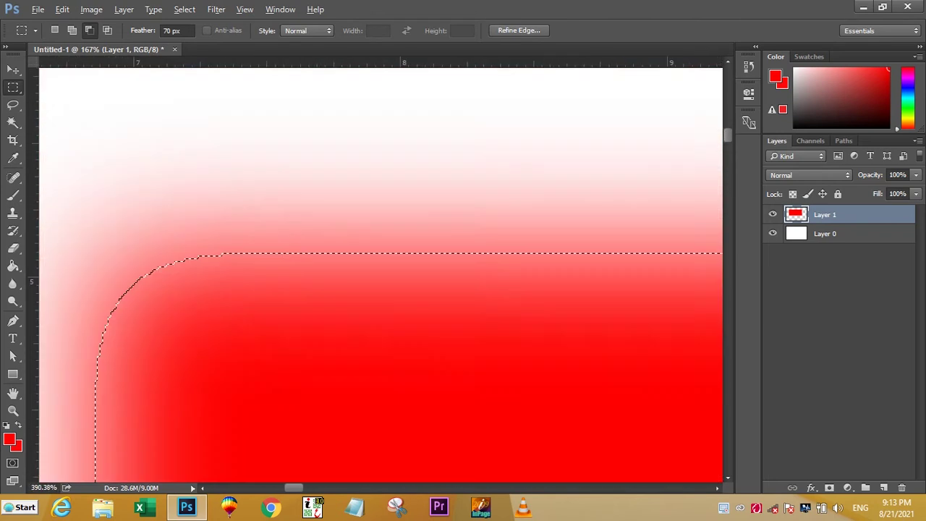
{"action": "scroll", "coordinate": [184, 273], "scroll_direction": "down", "scroll_amount": 5}
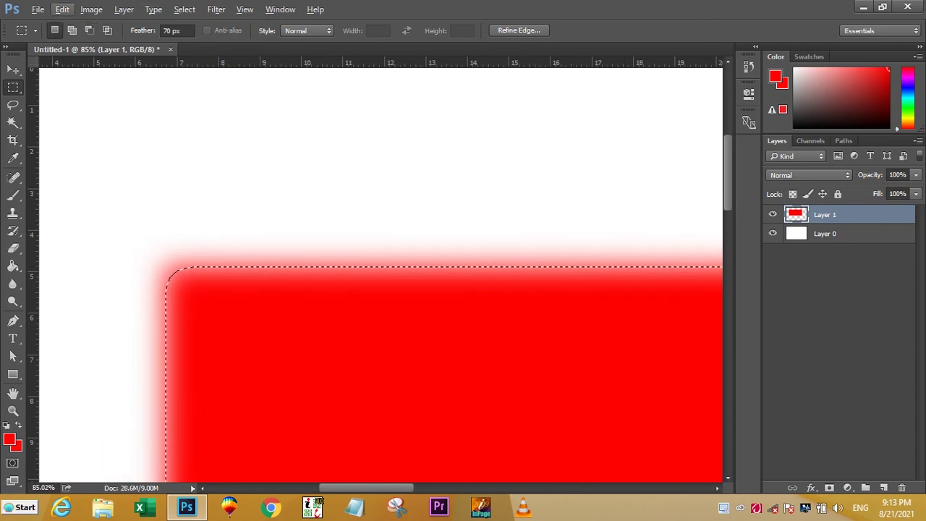
{"action": "scroll", "coordinate": [290, 272], "scroll_direction": "down", "scroll_amount": 3}
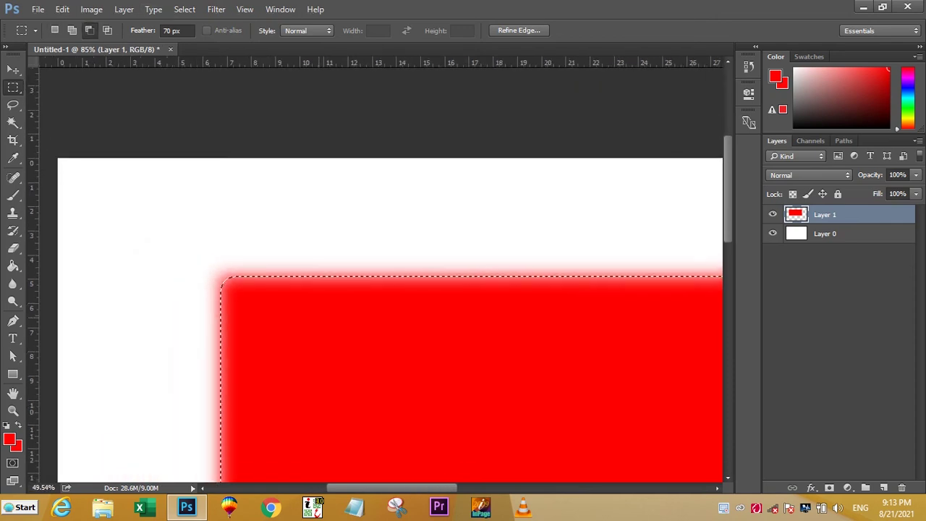
{"action": "scroll", "coordinate": [600, 406], "scroll_direction": "down", "scroll_amount": 3}
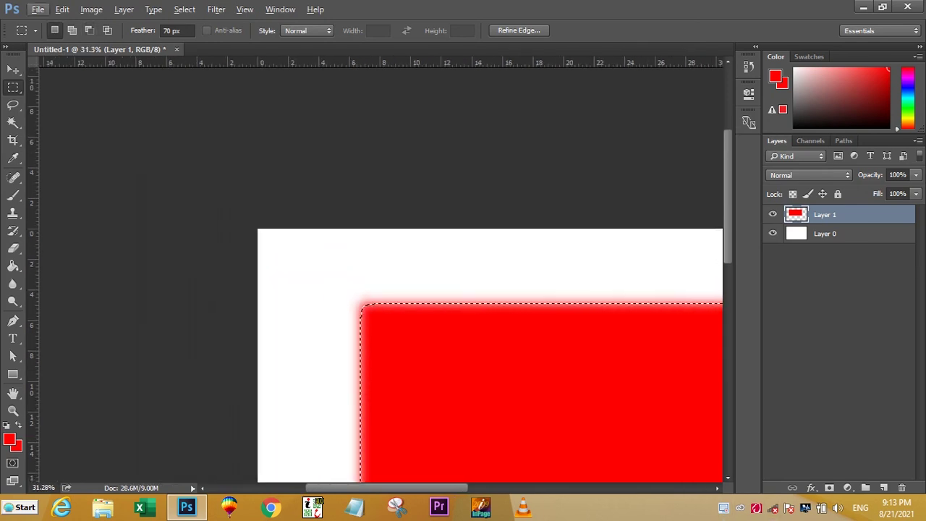
{"action": "scroll", "coordinate": [384, 275], "scroll_direction": "right", "scroll_amount": 3}
{"action": "scroll", "coordinate": [383, 275], "scroll_direction": "right", "scroll_amount": 3}
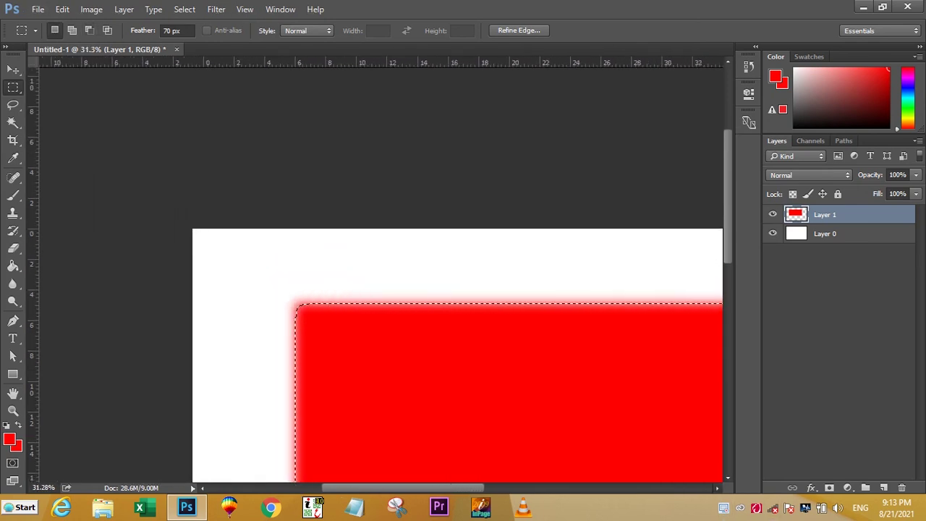
{"action": "scroll", "coordinate": [463, 289], "scroll_direction": "down", "scroll_amount": 2}
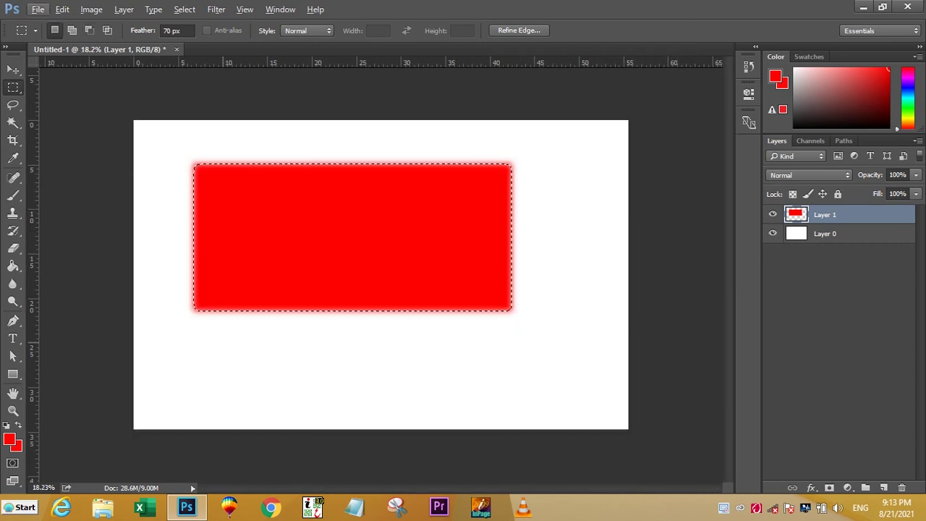
- Add a smaller rectangle with the 70 px feather to the selection, centred below the red rectangle
{"action": "key", "text": "shift"}
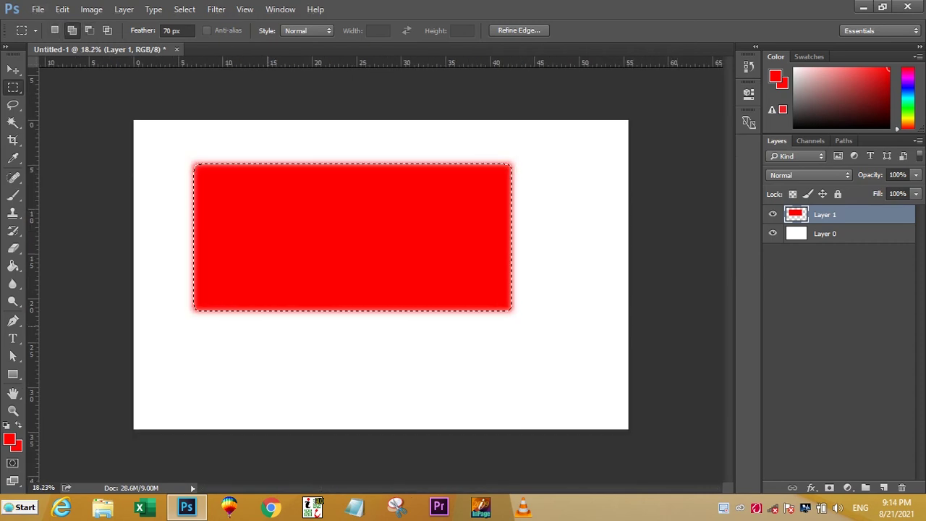
{"action": "left_click_drag", "start_coordinate": [270, 327], "coordinate": [444, 403]}
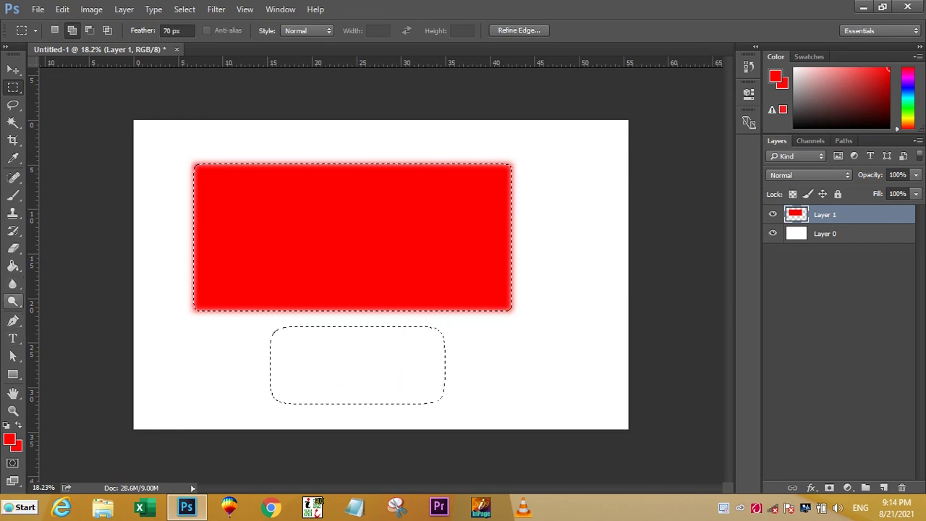
- Fill the smaller feathered rectangle below the red one with red using the Paint Bucket tool
{"action": "left_click_drag", "start_coordinate": [13, 266], "coordinate": [62, 279]}
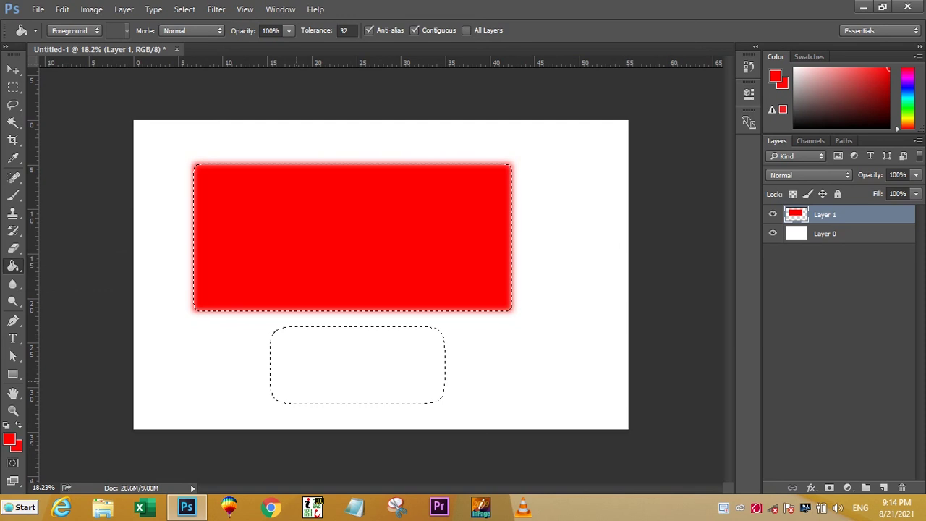
{"action": "left_click", "coordinate": [357, 365]}
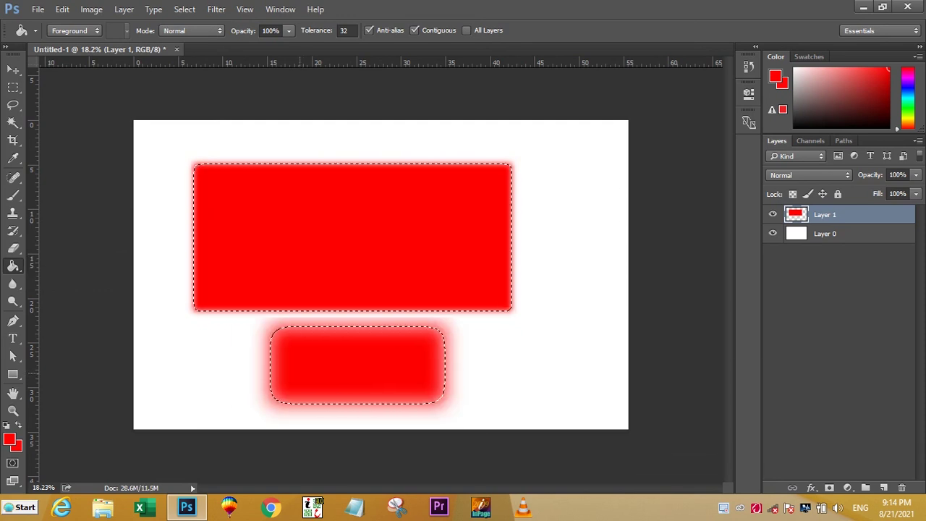
- Undo the red fills and rectangular selections, back to the small hat-shaped selection on the empty canvas
{"action": "key", "text": "ctrl+z"}
{"action": "key", "text": "ctrl+alt+z"}
{"action": "key", "text": "ctrl+alt+z"}
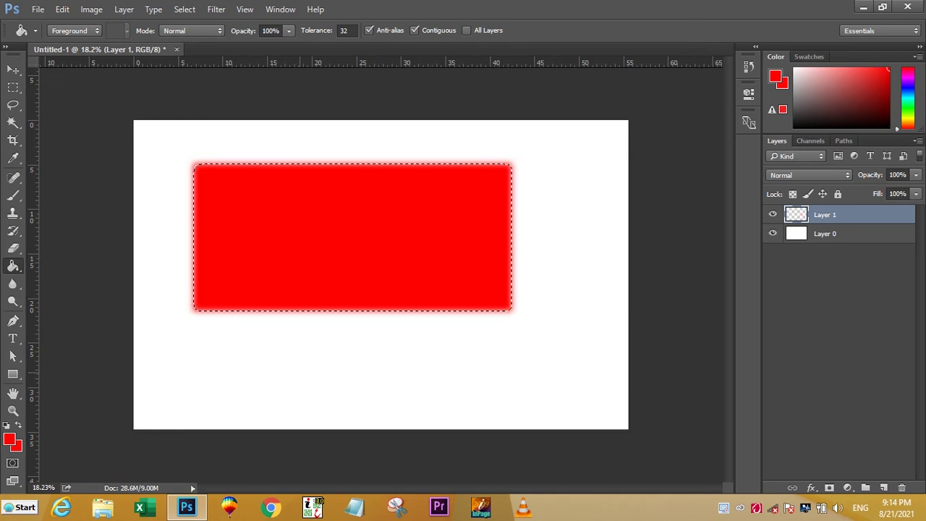
{"action": "key", "text": "ctrl+alt+z"}
{"action": "key", "text": "ctrl+alt+z"}
{"action": "key", "text": "ctrl+alt+z"}
- Intersect the small hat-shaped selection with a large ellipse using the Elliptical Marquee tool
{"action": "left_click", "coordinate": [13, 88]}
{"action": "right_click", "coordinate": [13, 88]}
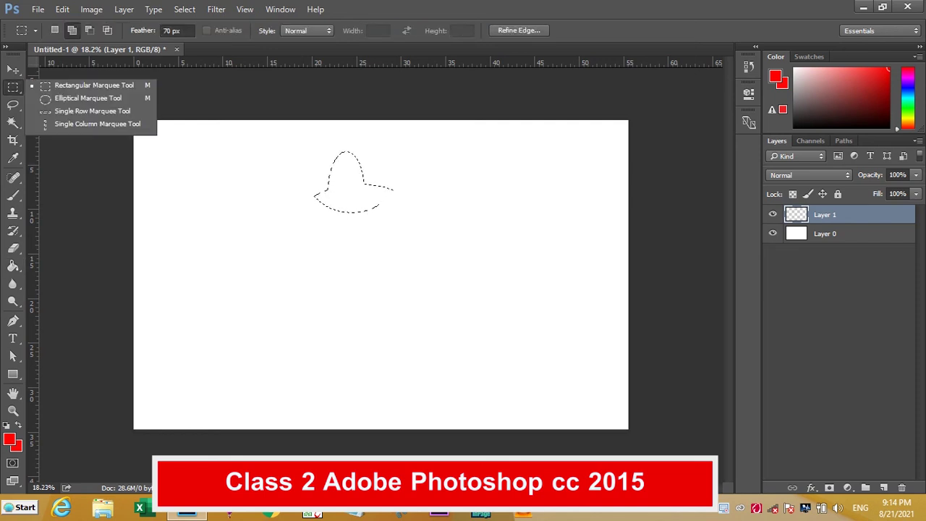
{"action": "left_click", "coordinate": [87, 98]}
{"action": "left_click_drag", "start_coordinate": [215, 165], "coordinate": [417, 339]}
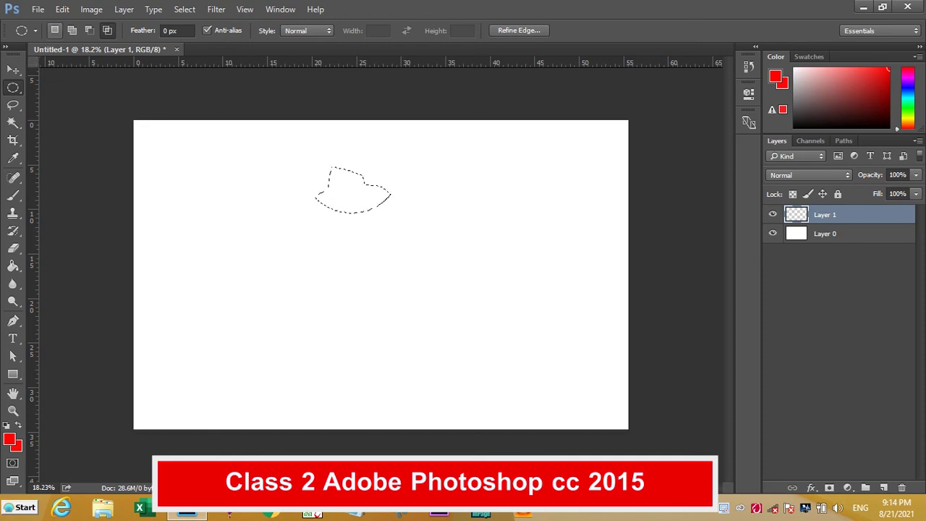
- Add a large ellipse over the canvas's left half to the selection and feather the selection by 70 px
{"action": "left_click", "coordinate": [54, 31]}
{"action": "left_click_drag", "start_coordinate": [171, 145], "coordinate": [403, 341]}
{"action": "right_click", "coordinate": [317, 236]}
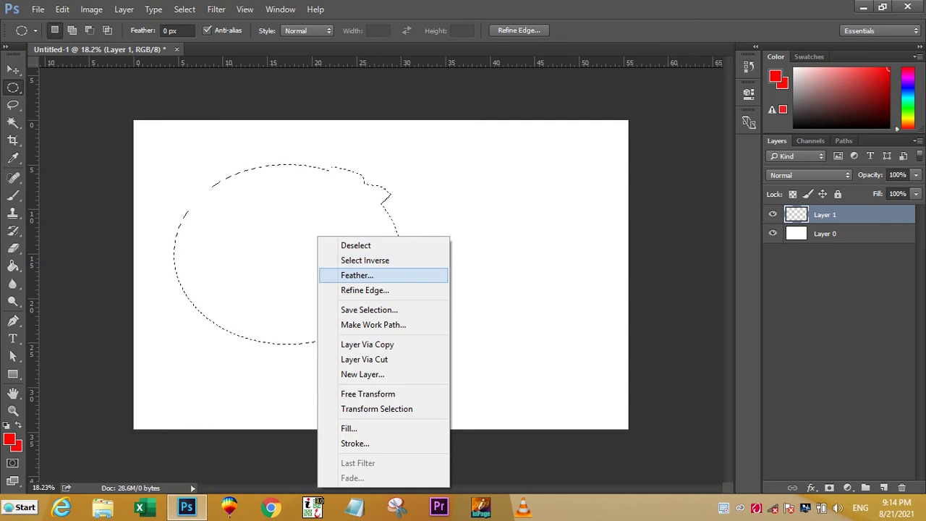
{"action": "key", "text": "Return"}
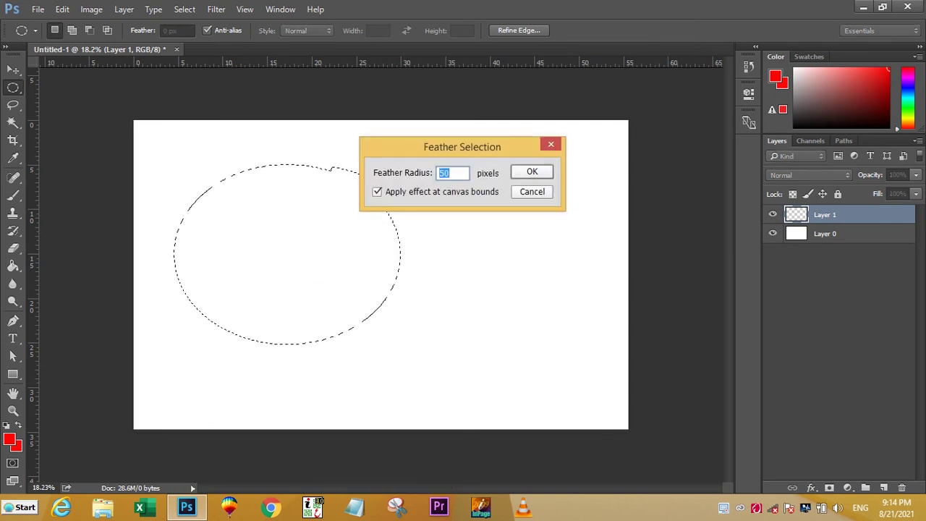
{"action": "key", "text": "BackSpace"}
{"action": "type", "text": "70"}
{"action": "key", "text": "Return"}
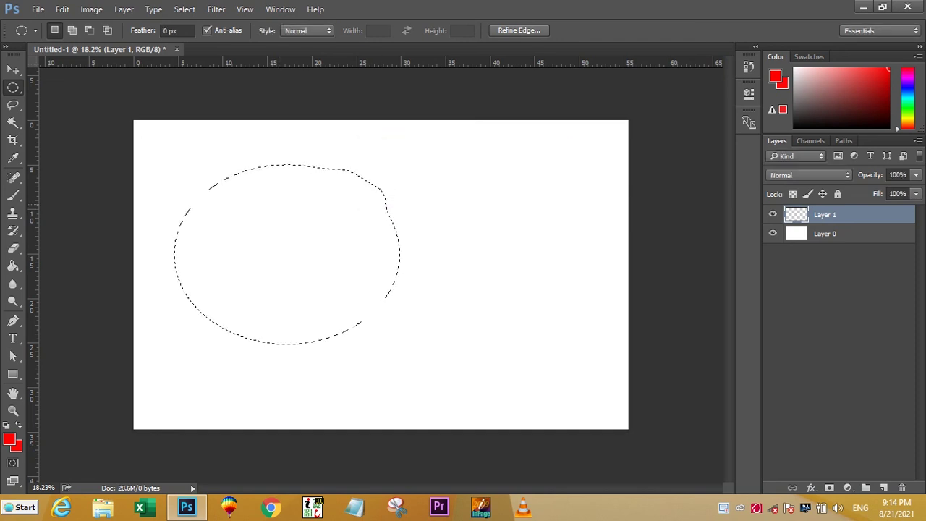
- Add a rectangle with the Rectangular Marquee tool's 70 px feather to the selection, beside the ellipse on its right
{"action": "left_click", "coordinate": [71, 30]}
{"action": "right_click", "coordinate": [13, 87]}
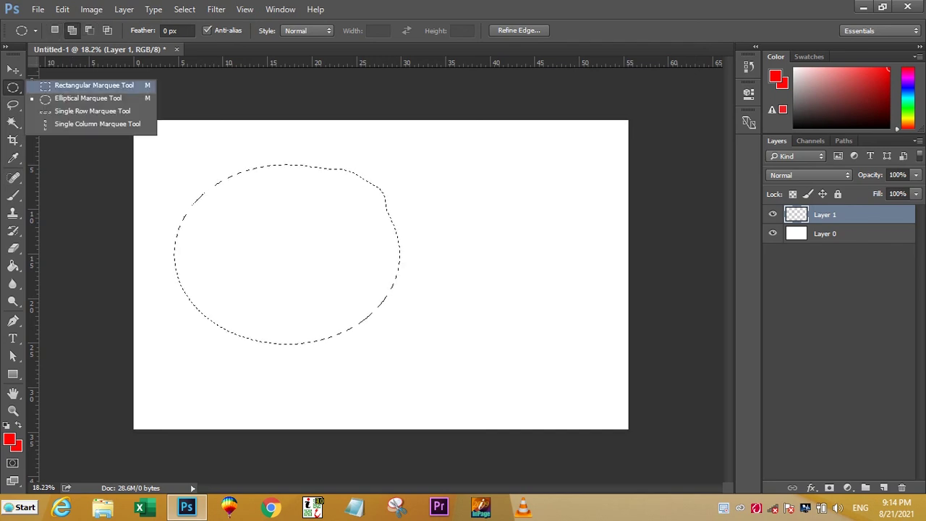
{"action": "left_click", "coordinate": [72, 88]}
{"action": "left_click_drag", "start_coordinate": [436, 186], "coordinate": [600, 307]}
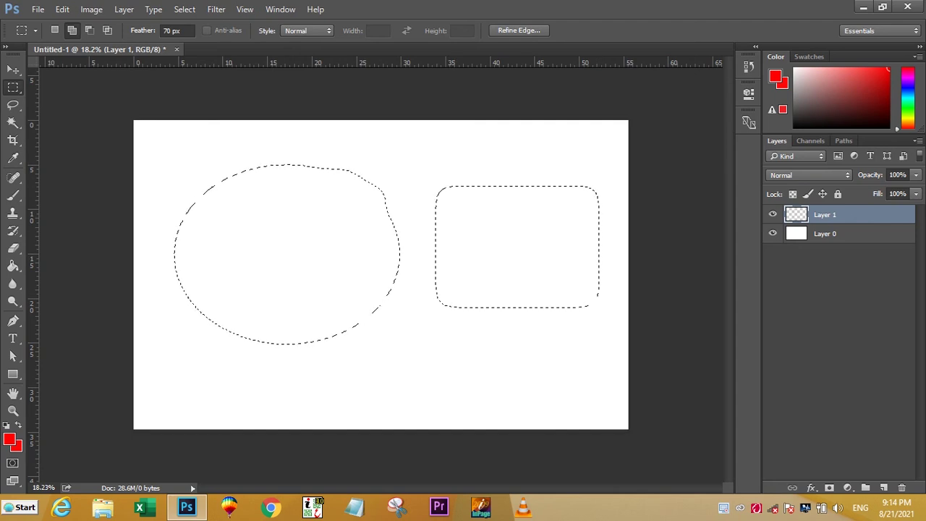
- Set the Rectangular Marquee tool's feather to 0 px
{"action": "left_click", "coordinate": [177, 31]}
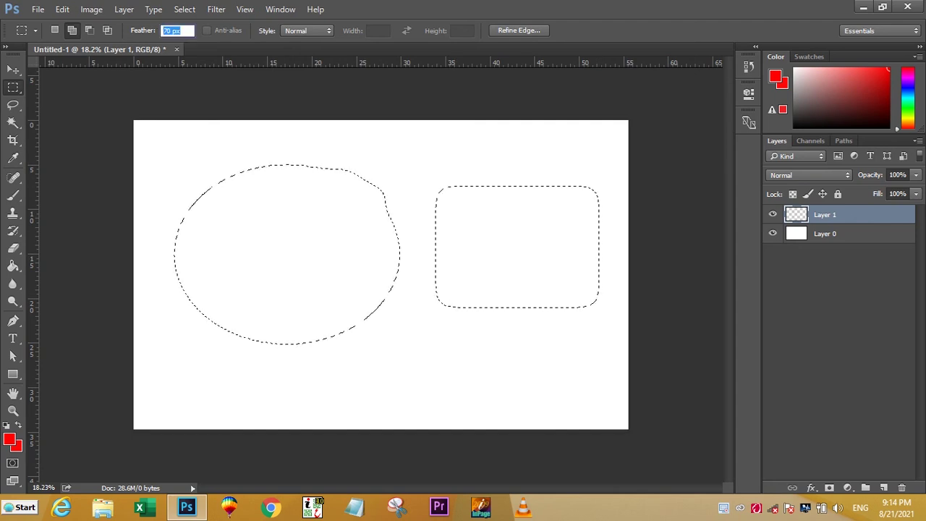
{"action": "type", "text": "0"}
{"action": "key", "text": "Return"}
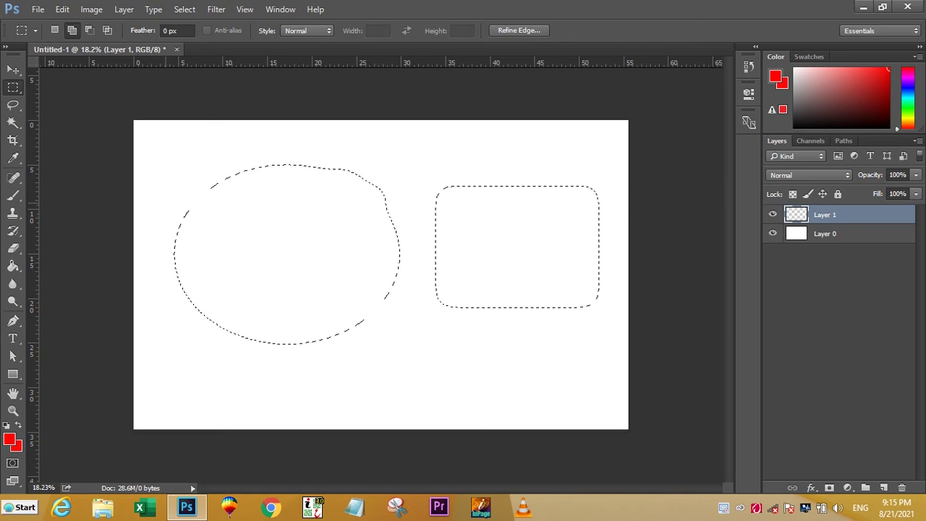
- Undo the ellipse and rectangle selections, back to the small hat-shaped selection
{"action": "key", "text": "ctrl+alt+z"}
{"action": "key", "text": "ctrl+alt+z"}
- Replace the selection with a large ellipse left of the canvas centre and feather it by 70 px
{"action": "right_click", "coordinate": [12, 86]}
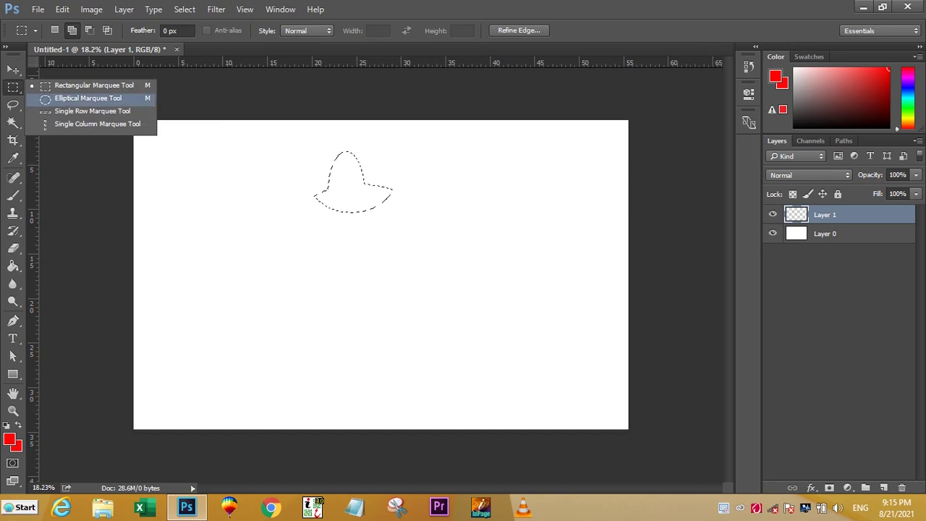
{"action": "left_click", "coordinate": [68, 100]}
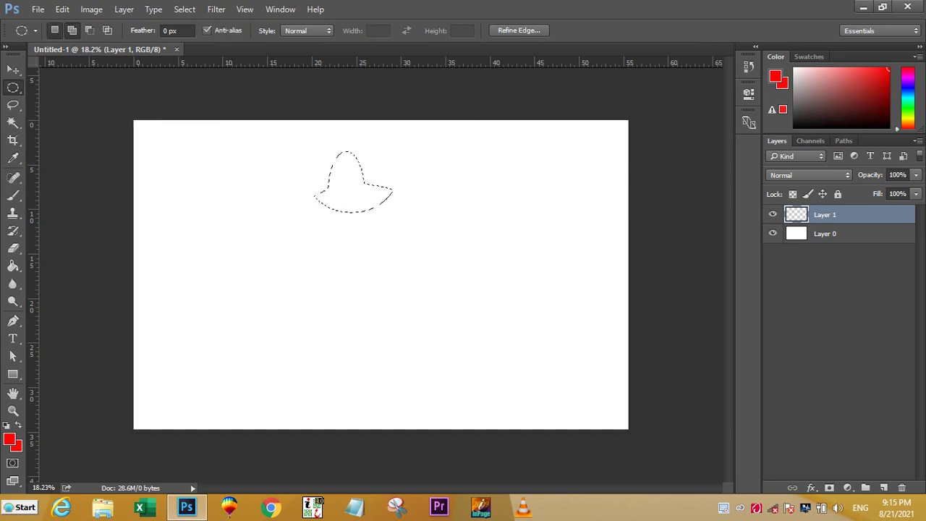
{"action": "left_click_drag", "start_coordinate": [202, 176], "coordinate": [438, 372]}
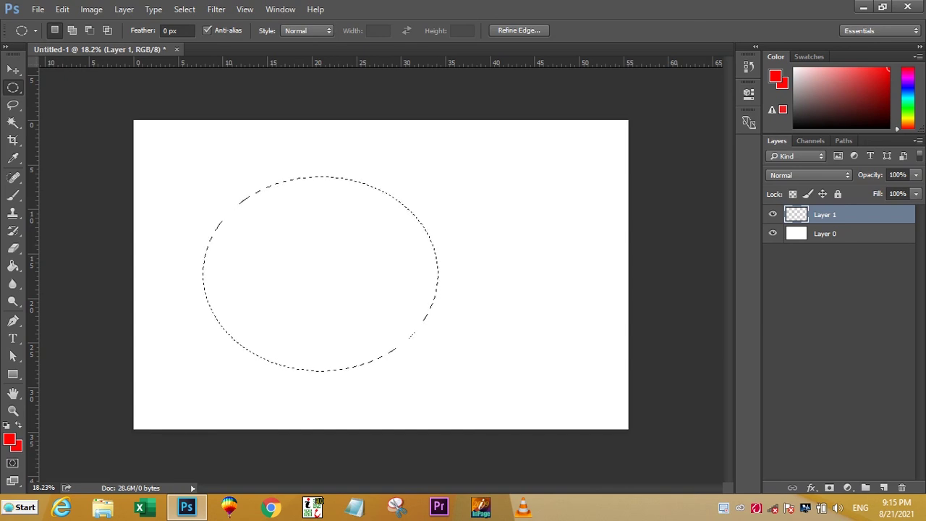
{"action": "right_click", "coordinate": [305, 265]}
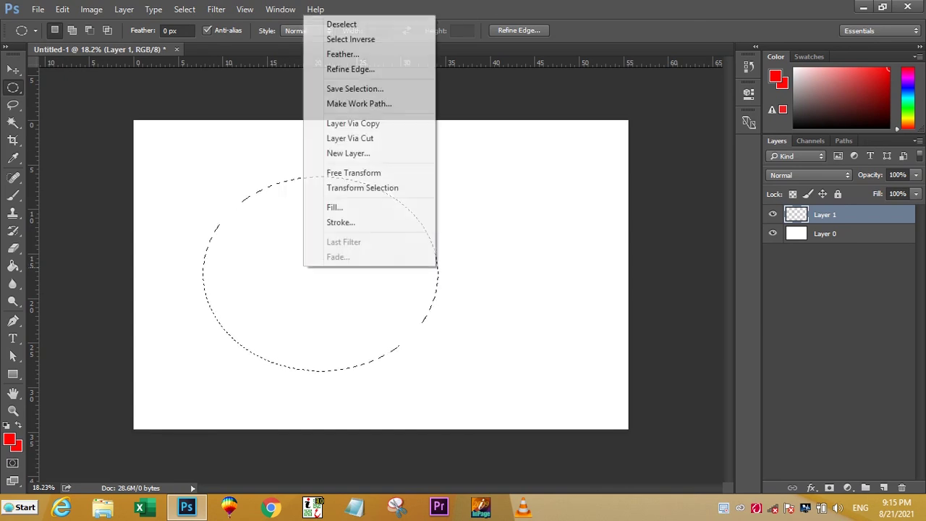
{"action": "left_click", "coordinate": [343, 54]}
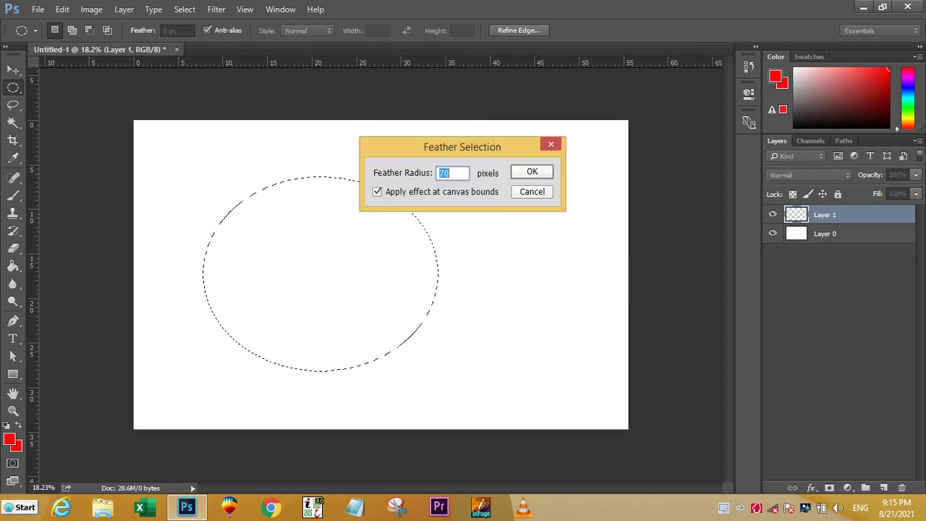
{"action": "left_click", "coordinate": [531, 171]}
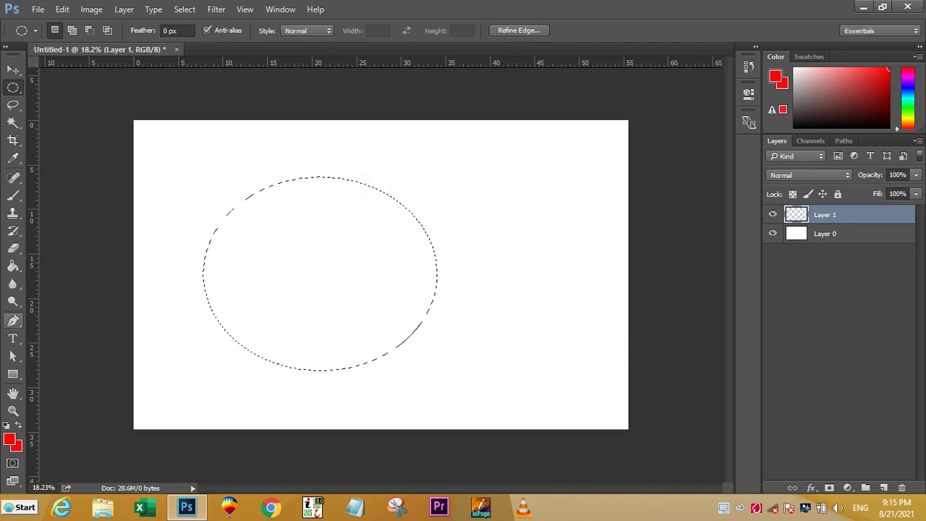
- Fill the feathered elliptical selection on Layer 1 with red using the Paint Bucket tool
{"action": "left_click", "coordinate": [13, 266]}
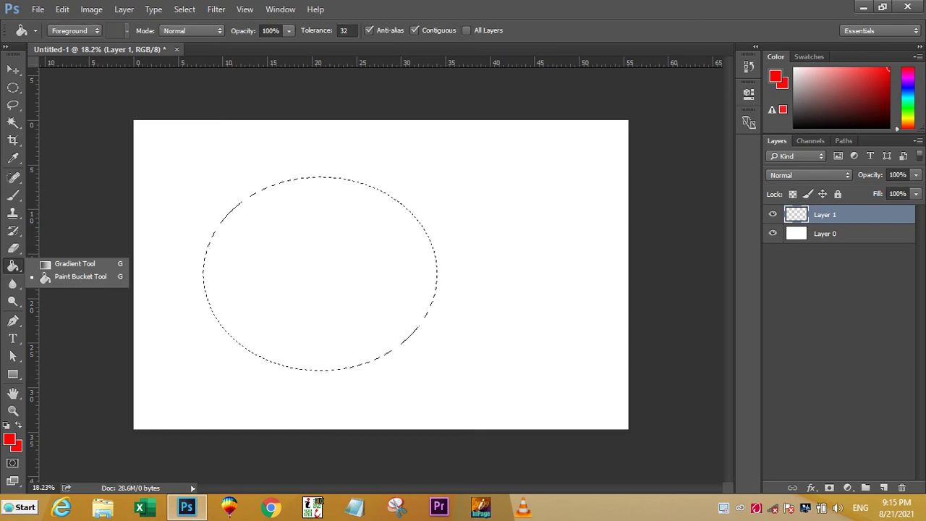
{"action": "left_click", "coordinate": [76, 276]}
{"action": "left_click", "coordinate": [405, 209]}
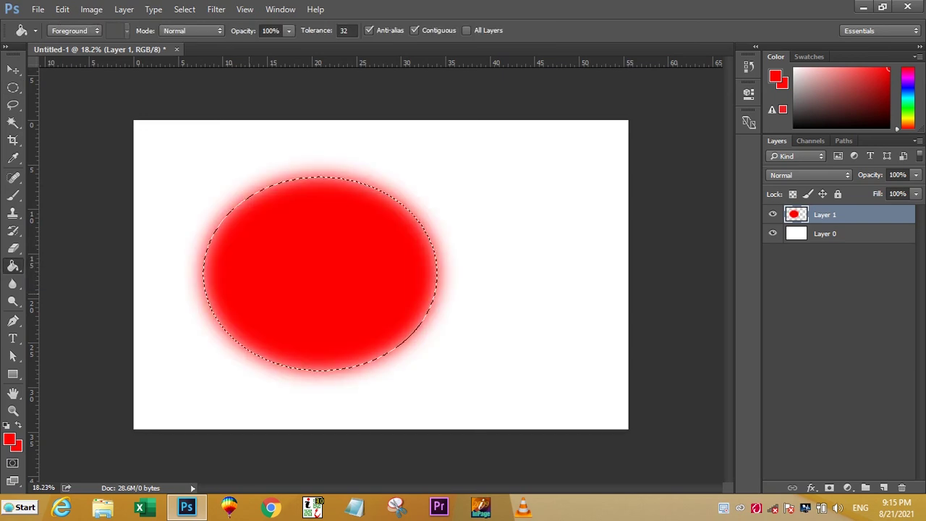
- Examine the soft feathered edge of the red ellipse up close and with the whole canvas in view
{"action": "scroll", "coordinate": [317, 282], "scroll_direction": "up", "scroll_amount": 4}
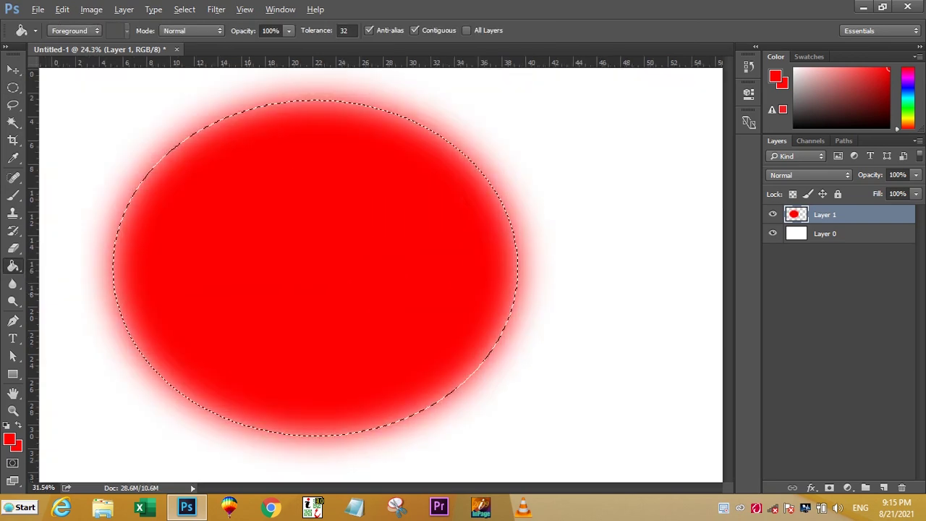
{"action": "scroll", "coordinate": [380, 275], "scroll_direction": "up", "scroll_amount": 2}
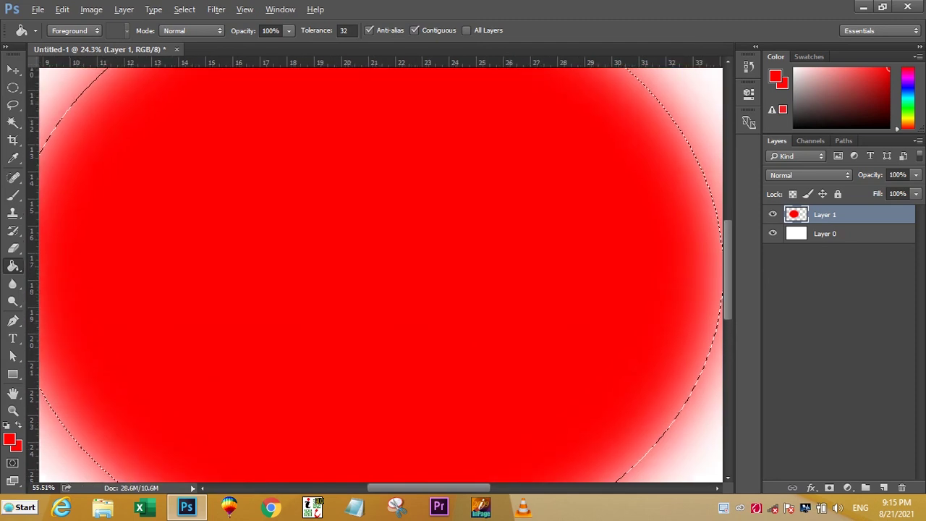
{"action": "scroll", "coordinate": [381, 275], "scroll_direction": "up", "scroll_amount": 4}
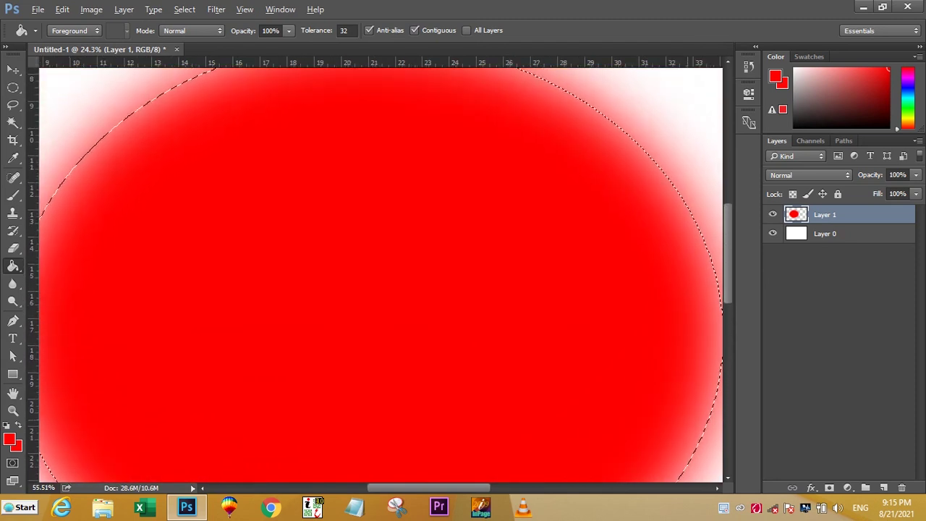
{"action": "scroll", "coordinate": [381, 275], "scroll_direction": "up", "scroll_amount": 2}
{"action": "scroll", "coordinate": [381, 275], "scroll_direction": "down", "scroll_amount": 3}
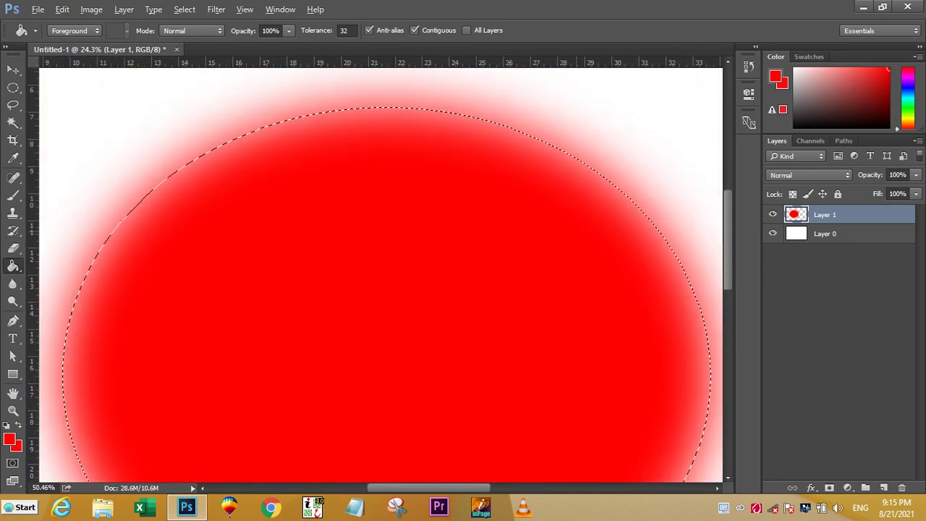
{"action": "scroll", "coordinate": [381, 275], "scroll_direction": "down", "scroll_amount": 2}
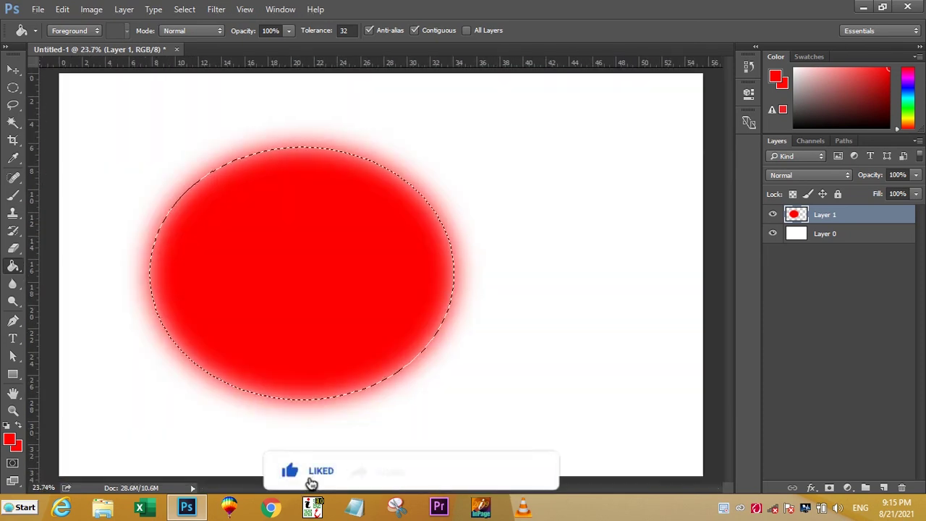
- Add an unfeathered ellipse to the selection beside the red one and fill it with red using the Paint Bucket tool
{"action": "key", "text": "m"}
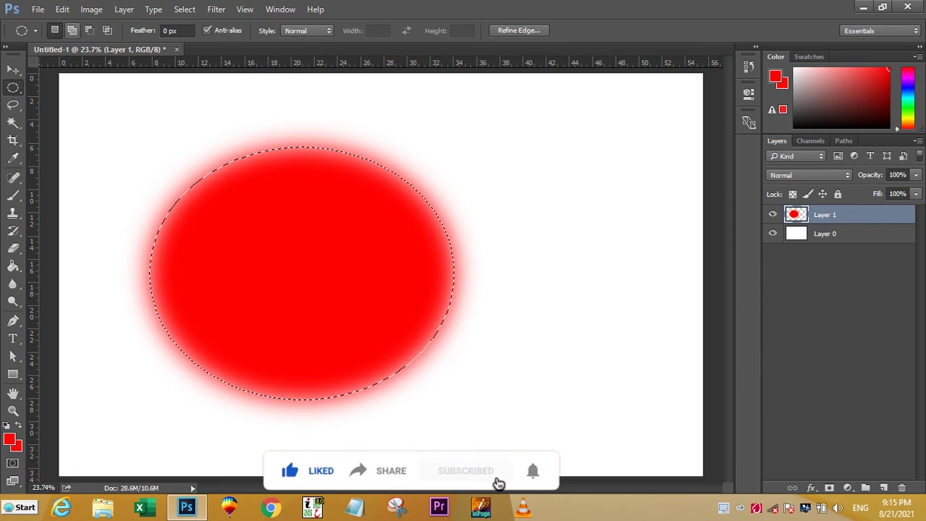
{"action": "left_click_drag", "start_coordinate": [487, 157], "coordinate": [686, 379]}
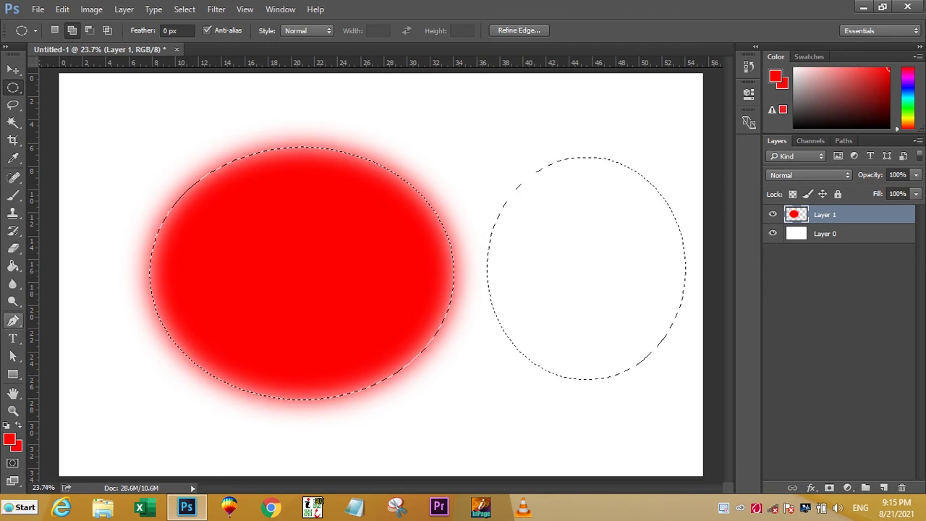
{"action": "left_click", "coordinate": [12, 265]}
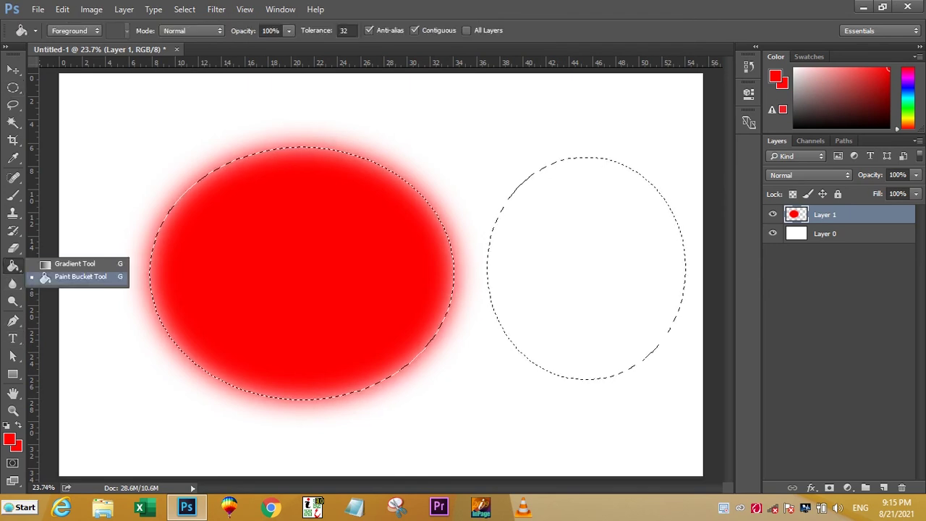
{"action": "left_click", "coordinate": [65, 279]}
{"action": "left_click", "coordinate": [588, 275]}
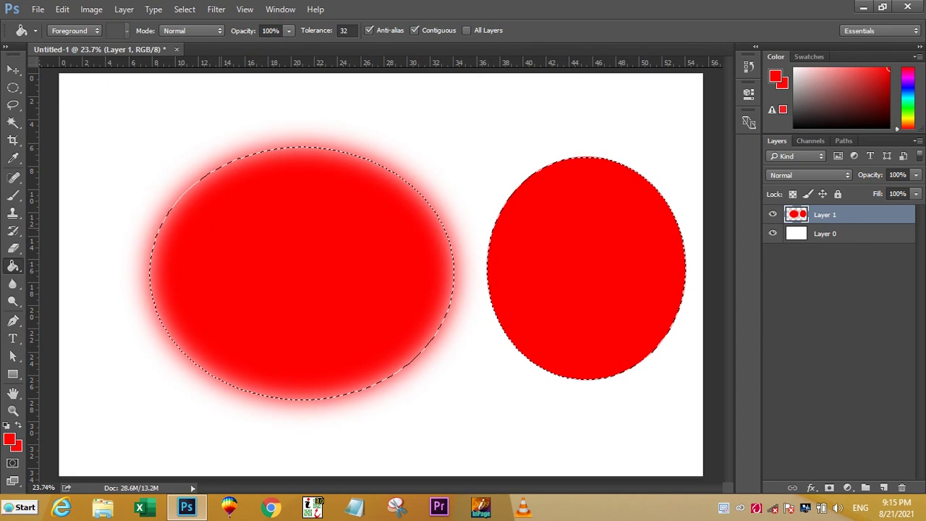
{"action": "left_click", "coordinate": [192, 30]}
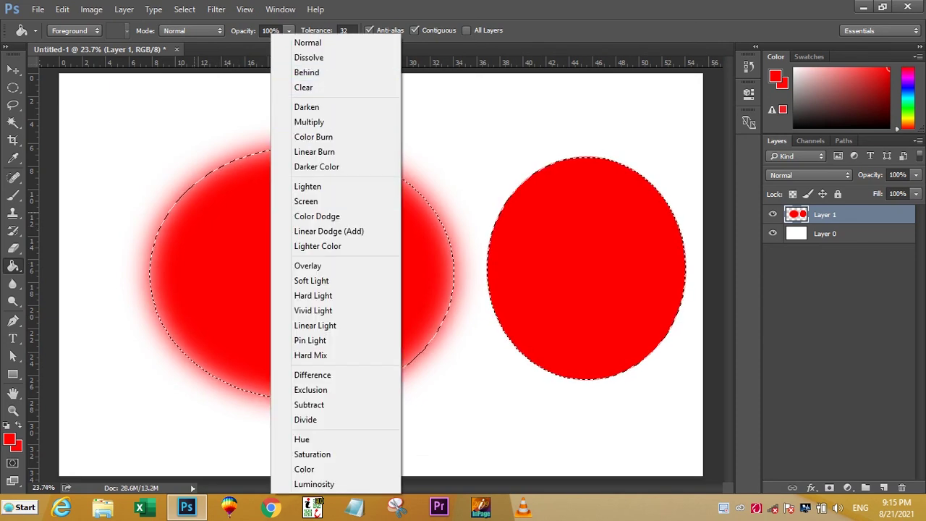
{"action": "key", "text": "Escape"}
{"action": "left_click", "coordinate": [13, 69]}
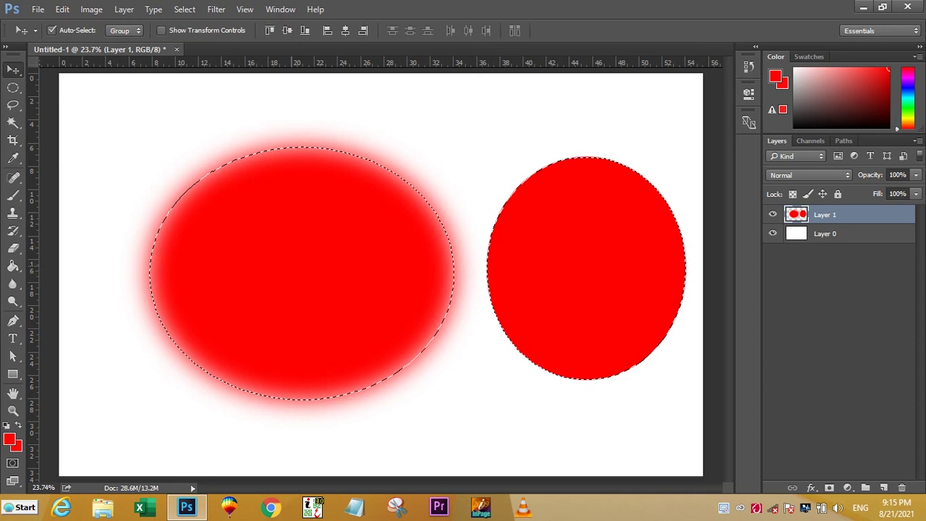
- Feather the selection around both red ellipses by 70 px
{"action": "left_click", "coordinate": [13, 86]}
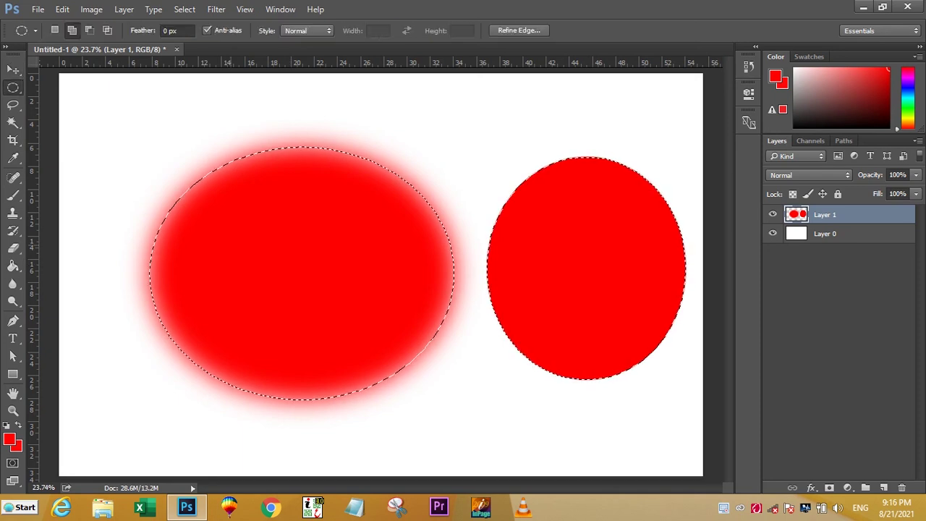
{"action": "right_click", "coordinate": [232, 245]}
{"action": "left_click", "coordinate": [271, 280]}
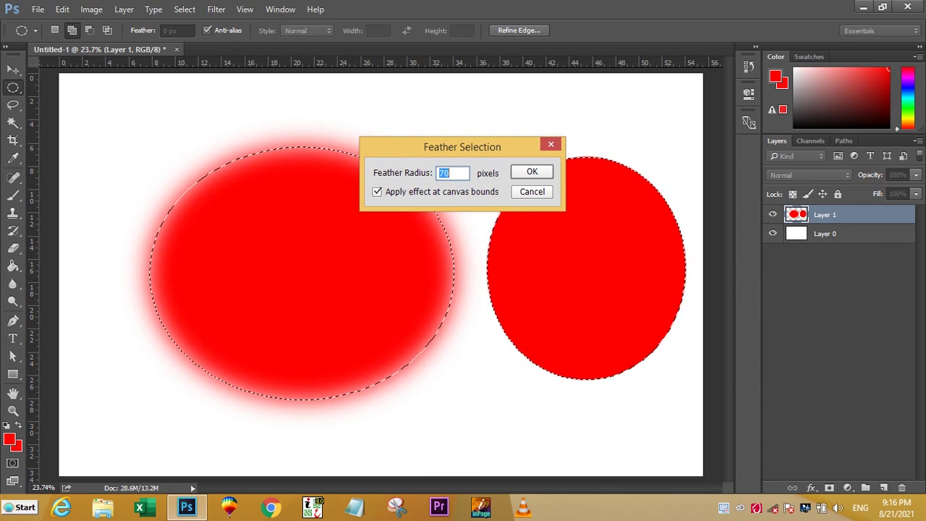
{"action": "key", "text": "Return"}
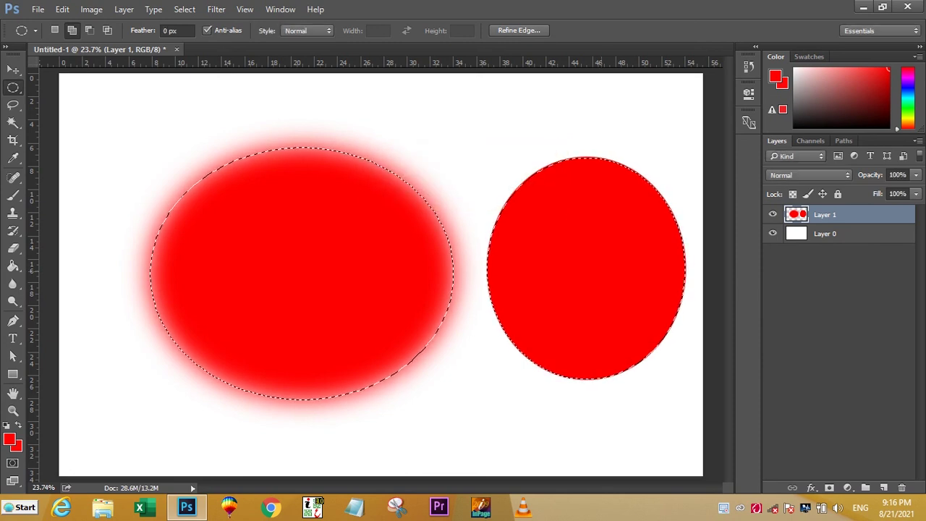
- Apply the minimum feather radius of 0.1 px to the selection around both red ellipses
{"action": "right_click", "coordinate": [570, 237]}
{"action": "left_click", "coordinate": [595, 271]}
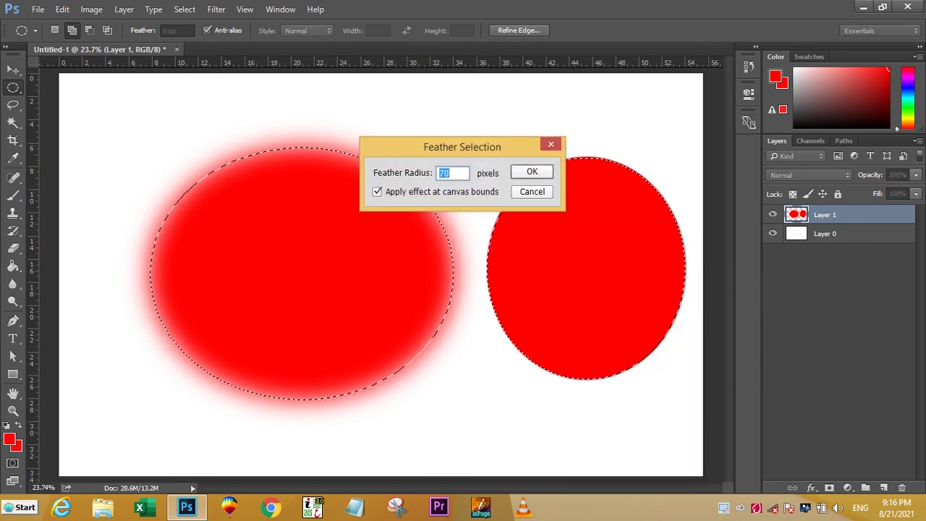
{"action": "type", "text": "0"}
{"action": "key", "text": "Return"}
{"action": "key", "text": "Return"}
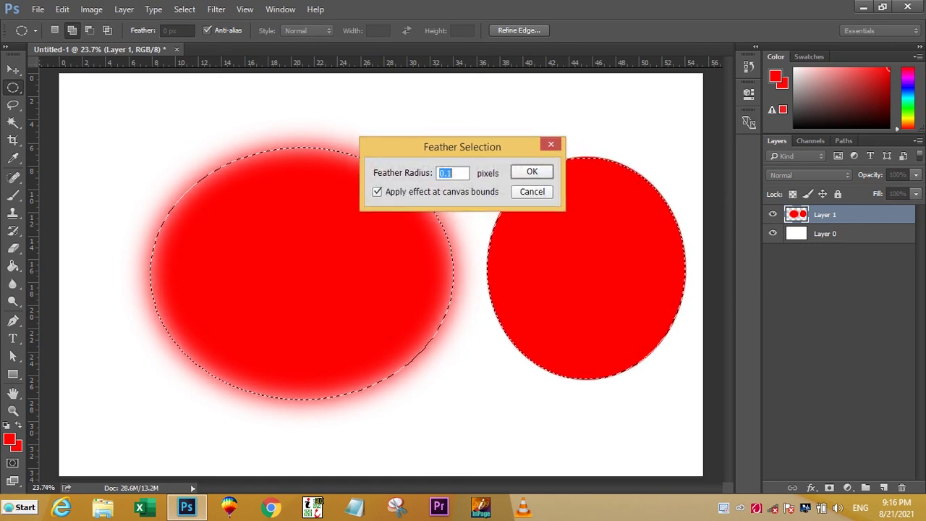
{"action": "key", "text": "Return"}
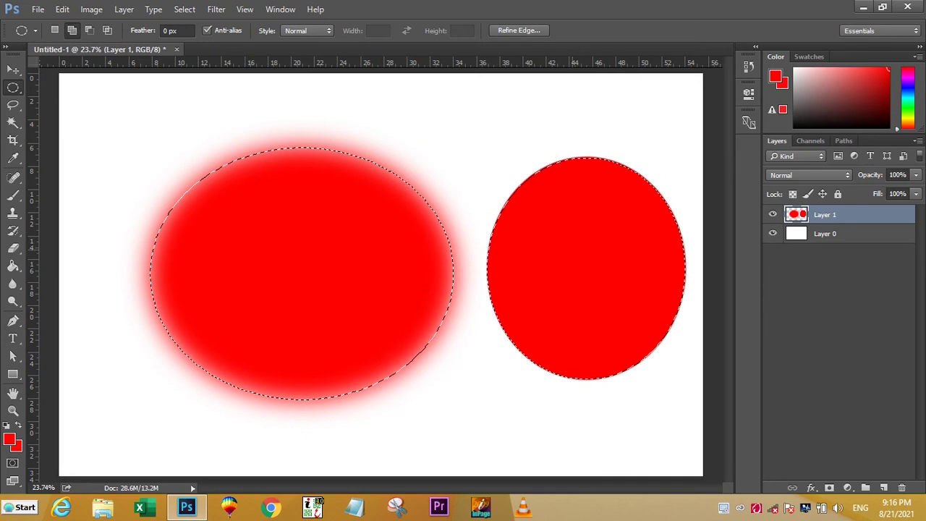
- Compare the soft edge of the feathered red ellipse with the crisp edge of the unfeathered one up close
{"action": "scroll", "coordinate": [573, 250], "scroll_direction": "up", "scroll_amount": 1}
{"action": "scroll", "coordinate": [575, 250], "scroll_direction": "up", "scroll_amount": 3}
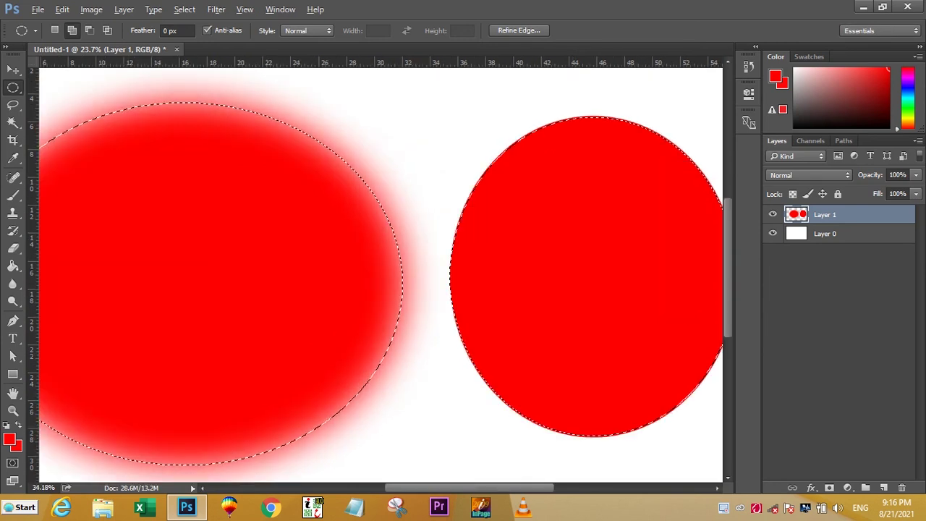
{"action": "scroll", "coordinate": [578, 251], "scroll_direction": "up", "scroll_amount": 1}
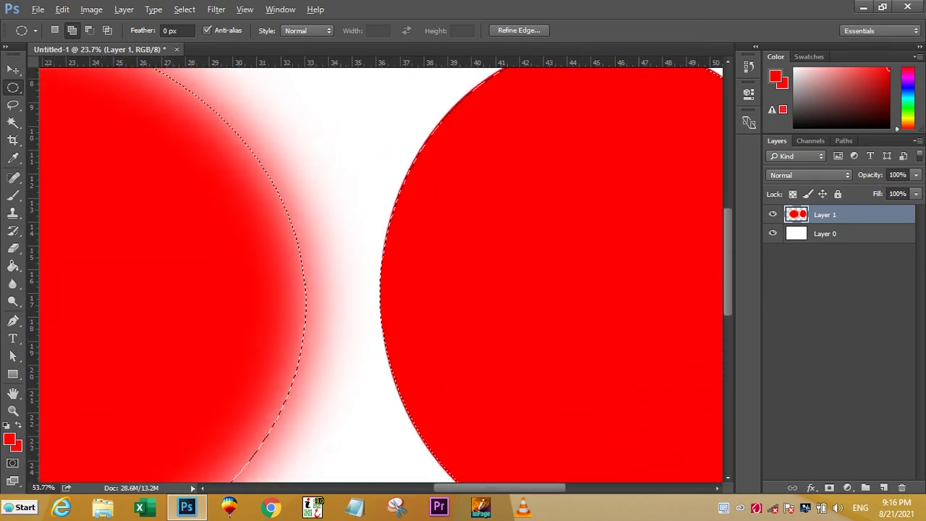
{"action": "scroll", "coordinate": [380, 275], "scroll_direction": "up", "scroll_amount": 2}
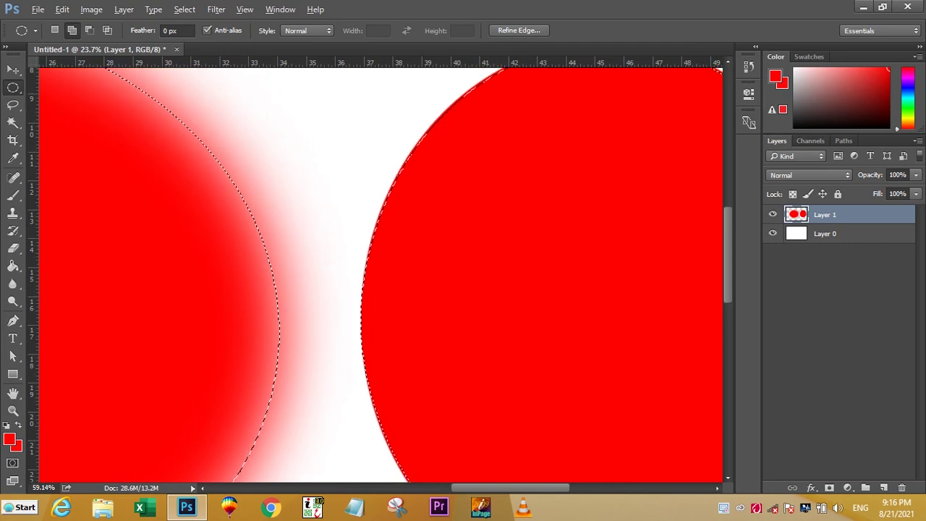
{"action": "scroll", "coordinate": [380, 275], "scroll_direction": "down", "scroll_amount": 2}
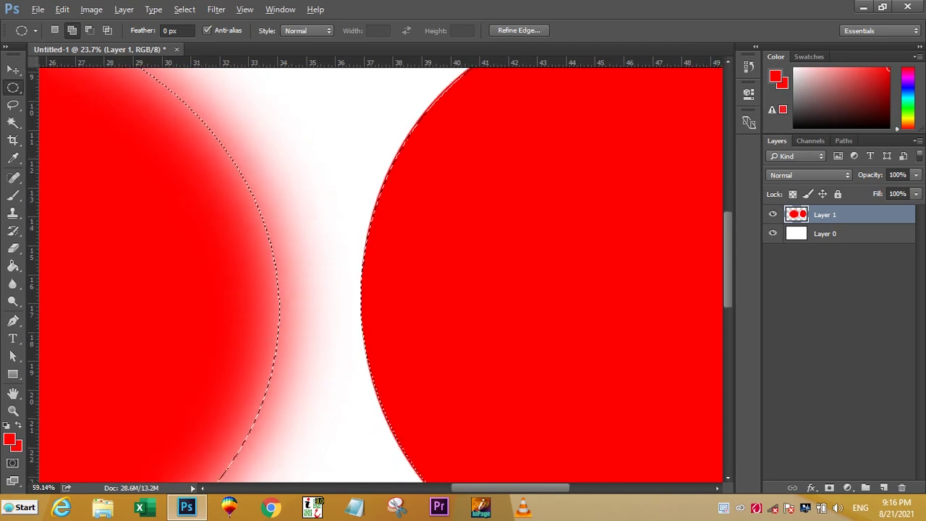
{"action": "scroll", "coordinate": [380, 275], "scroll_direction": "down", "scroll_amount": 2}
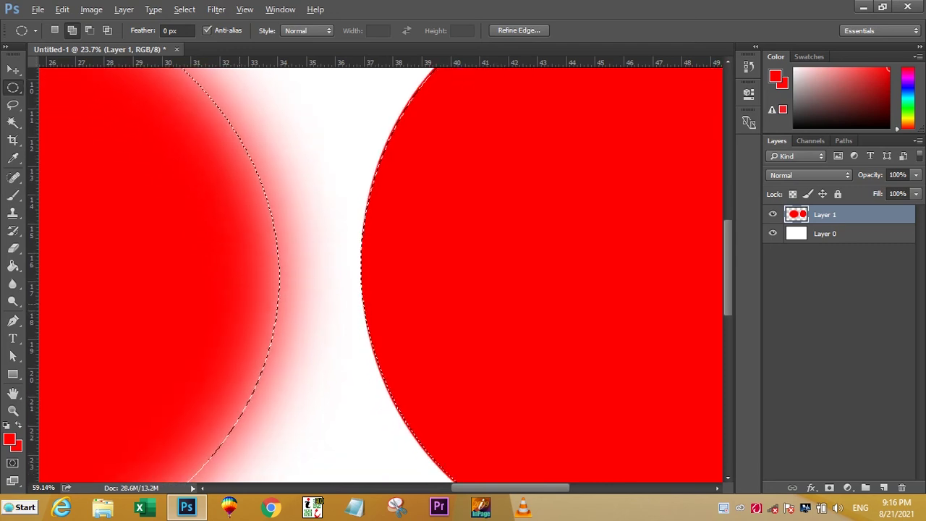
{"action": "scroll", "coordinate": [607, 275], "scroll_direction": "down", "scroll_amount": 1}
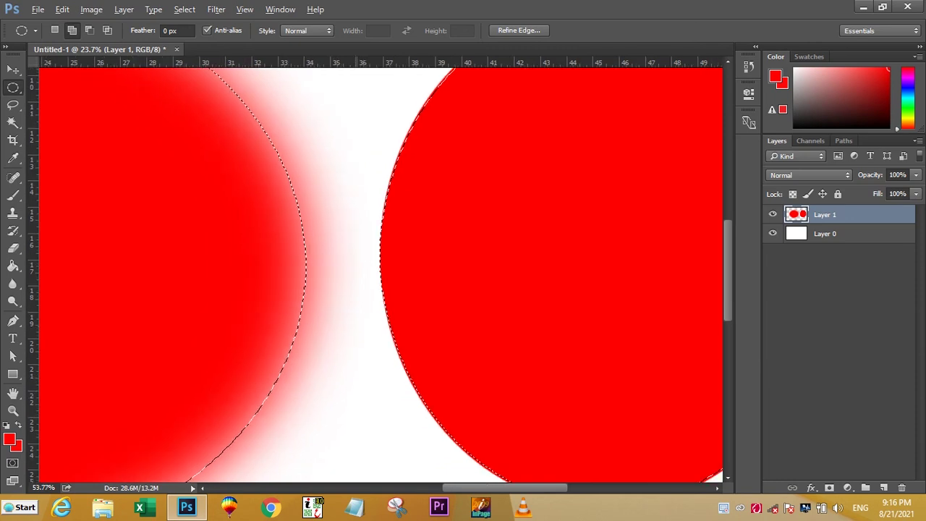
{"action": "scroll", "coordinate": [380, 275], "scroll_direction": "down", "scroll_amount": 2}
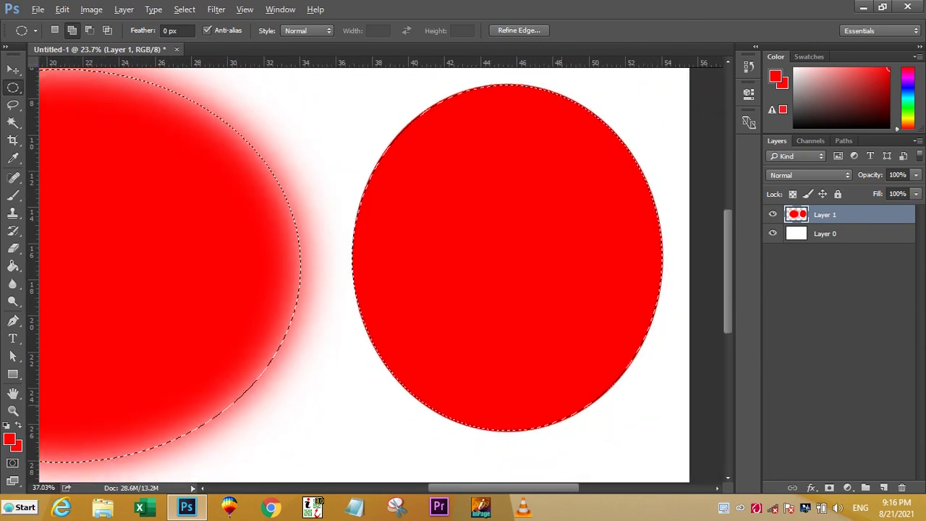
{"action": "scroll", "coordinate": [380, 275], "scroll_direction": "down", "scroll_amount": 2}
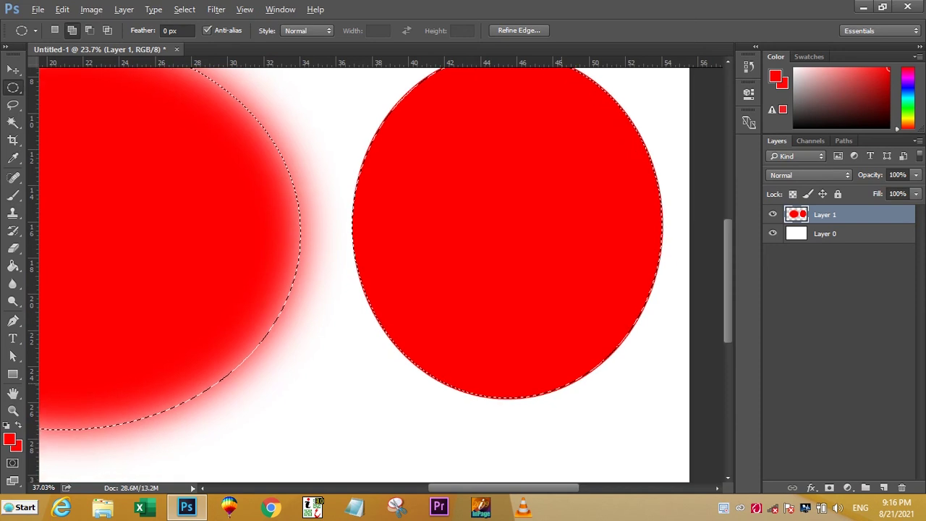
{"action": "scroll", "coordinate": [386, 262], "scroll_direction": "down", "scroll_amount": 2}
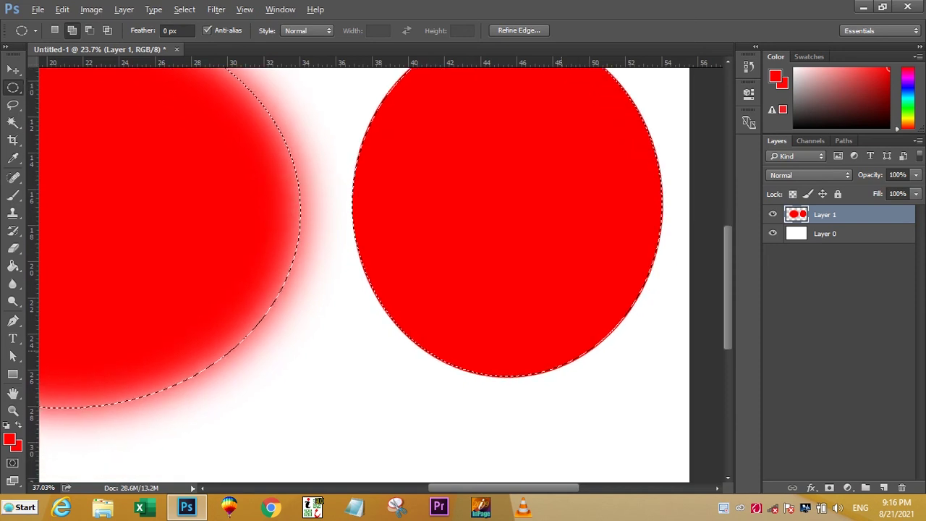
{"action": "scroll", "coordinate": [380, 275], "scroll_direction": "down", "scroll_amount": 2}
{"action": "scroll", "coordinate": [380, 275], "scroll_direction": "down", "scroll_amount": 2}
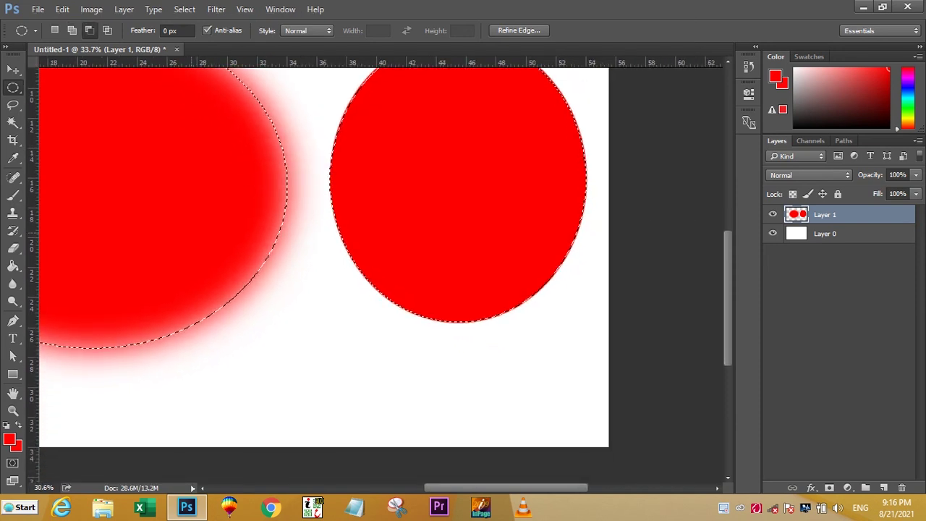